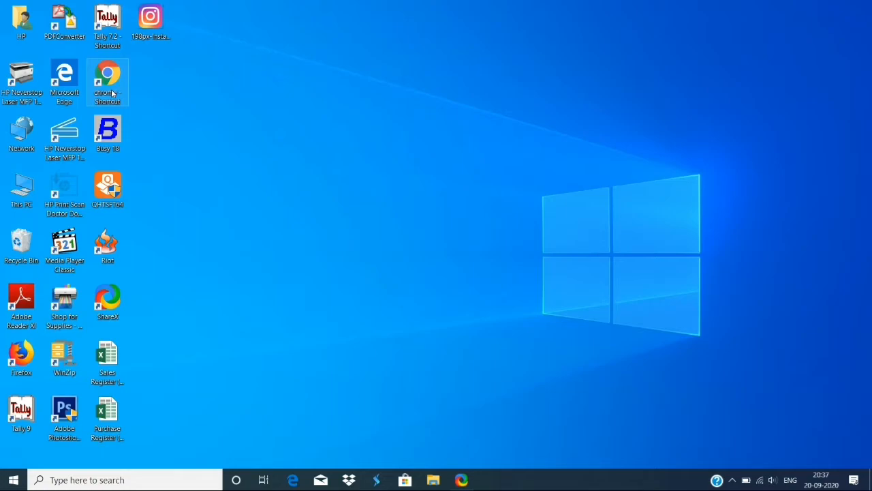
Launch Google Chrome from its desktop shortcut to get a new Google tab
double_click(112, 94)
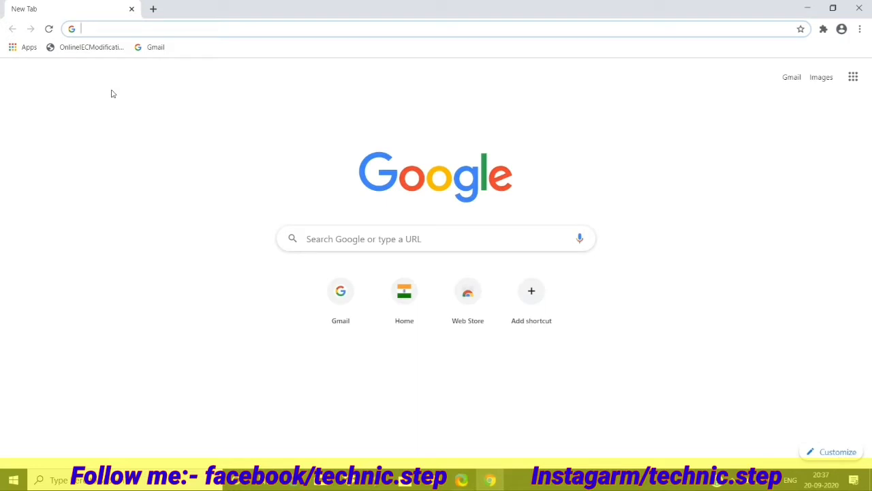
Search Google for 'youtube'
left_click(330, 240)
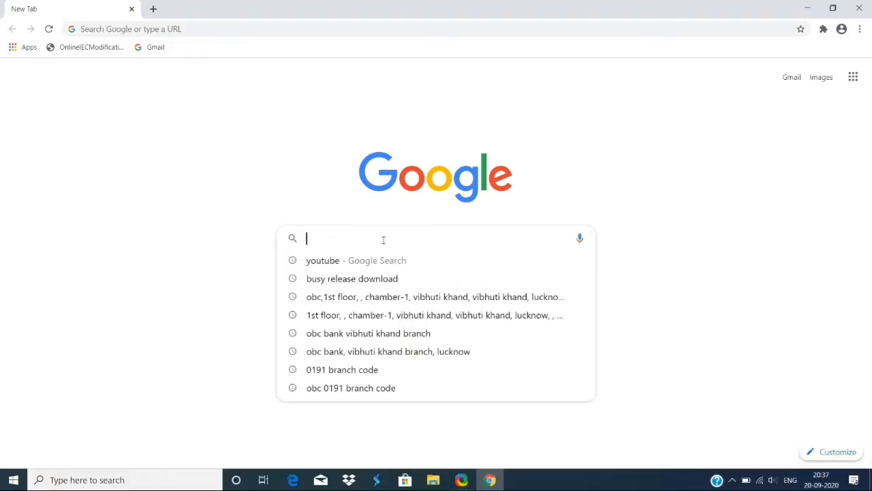
type("youtube")
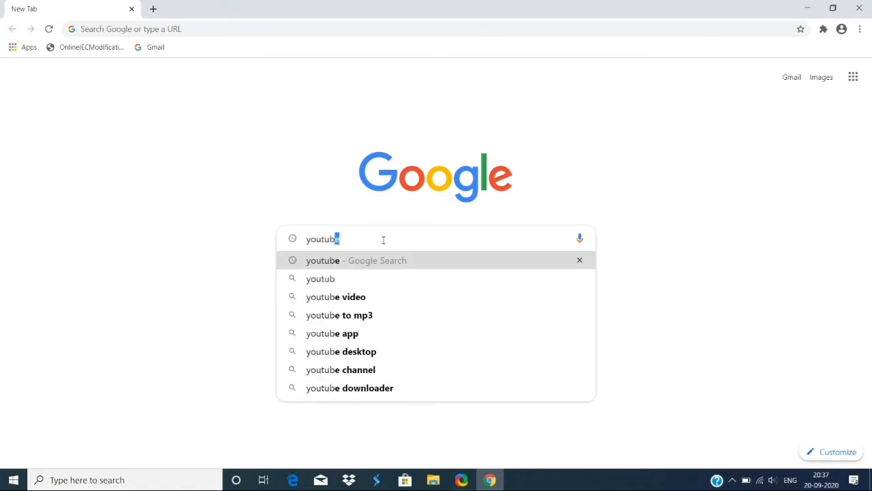
left_click(319, 260)
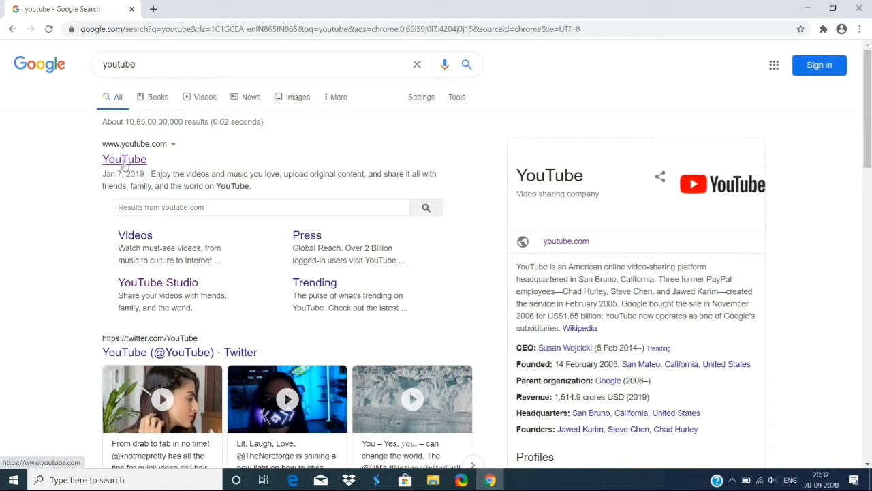
Open youtube.com from the results and scroll through the recommended videos
left_click(125, 161)
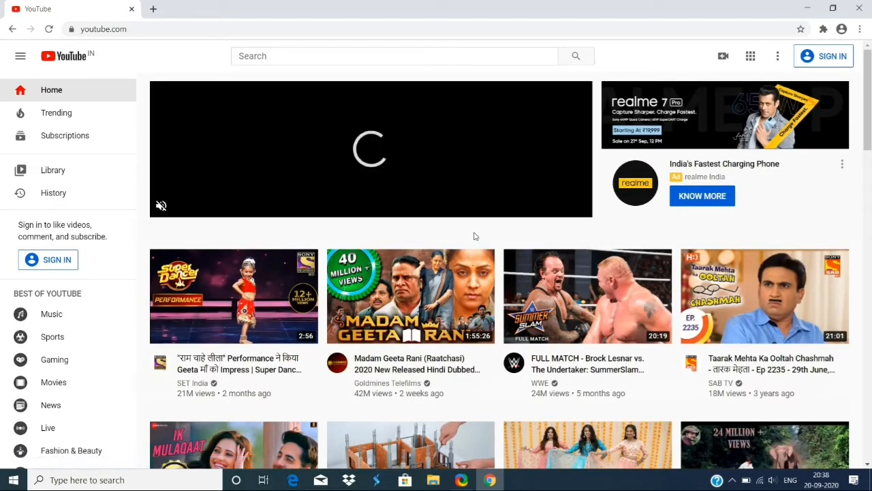
scroll(543, 232, "down", 5)
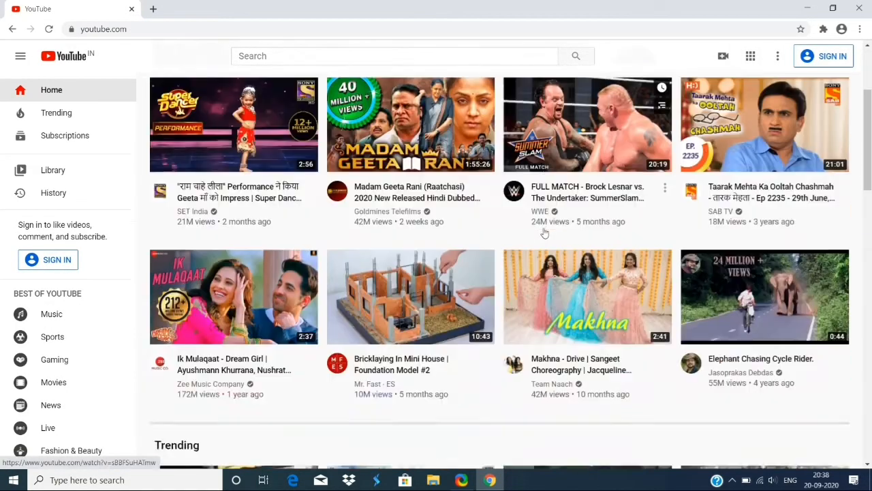
scroll(543, 232, "down", 5)
scroll(541, 230, "up", 2)
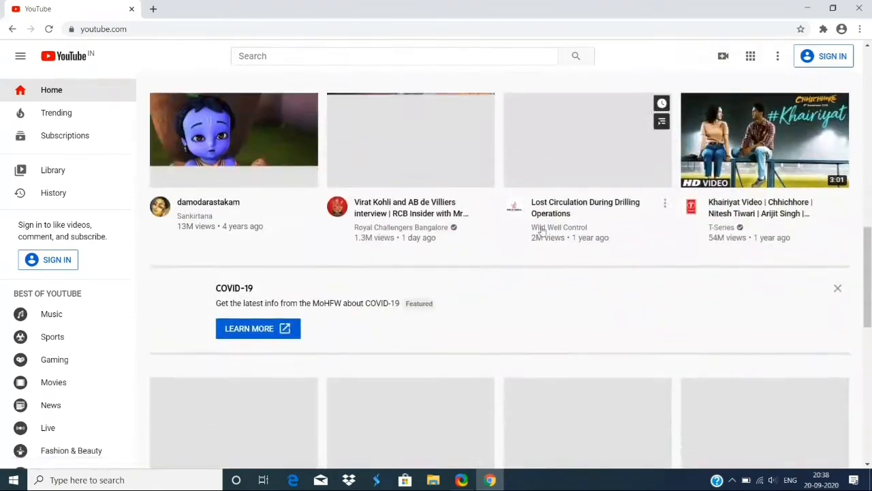
scroll(540, 231, "down", 6)
scroll(530, 219, "up", 11)
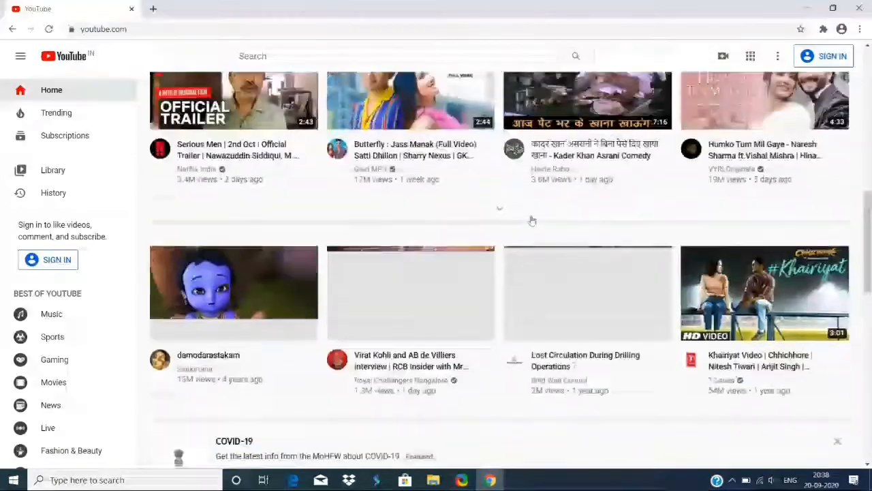
scroll(528, 218, "up", 3)
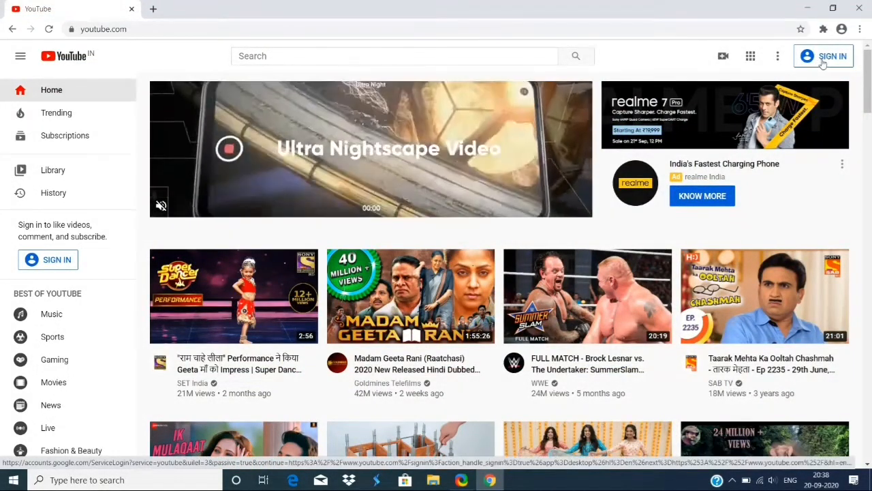
Sign in to YouTube with the first saved Google account and its password
left_click(824, 58)
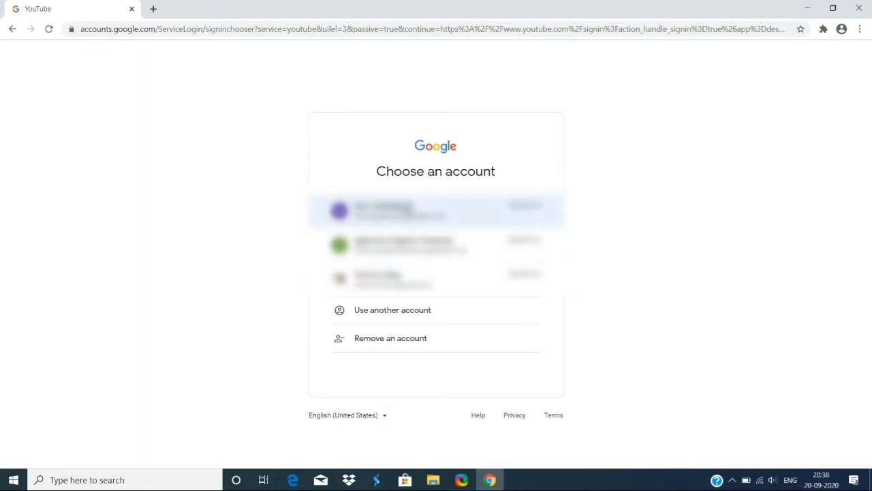
left_click(407, 212)
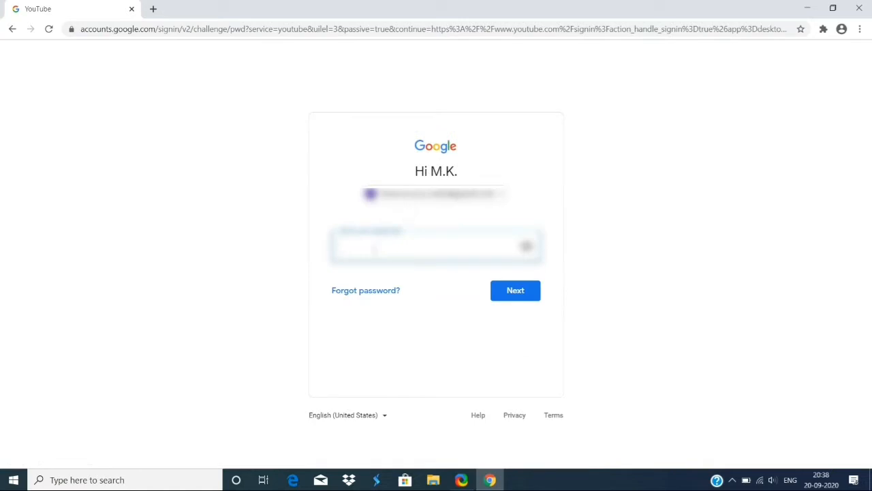
type("•")
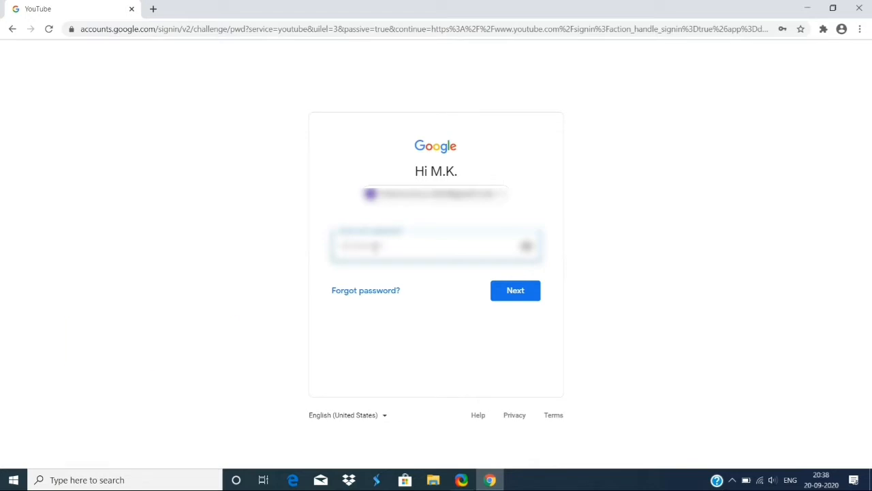
left_click(516, 294)
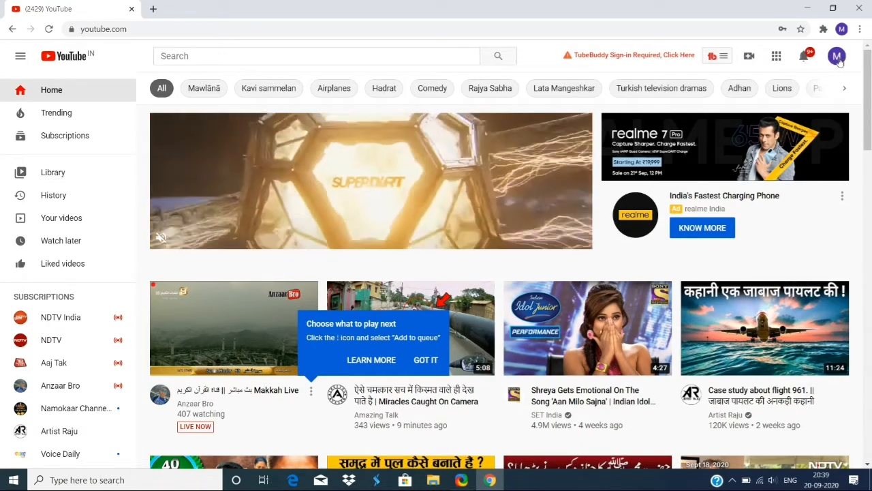
left_click(777, 59)
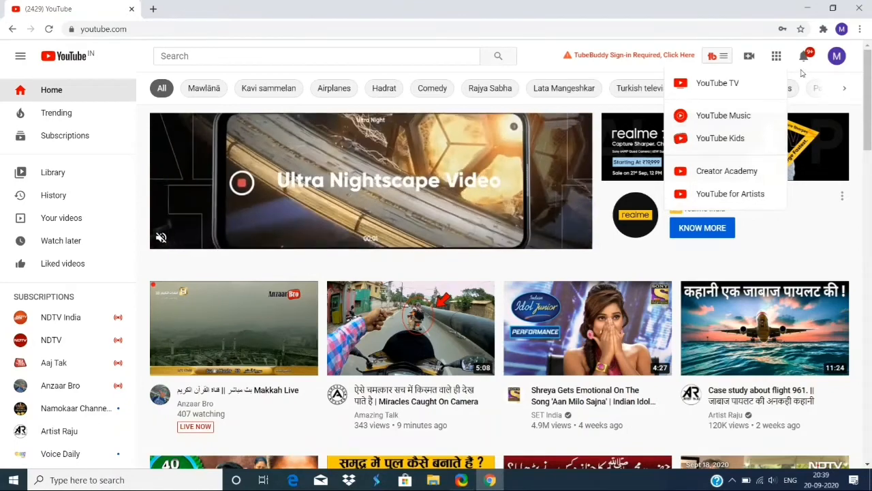
left_click(827, 68)
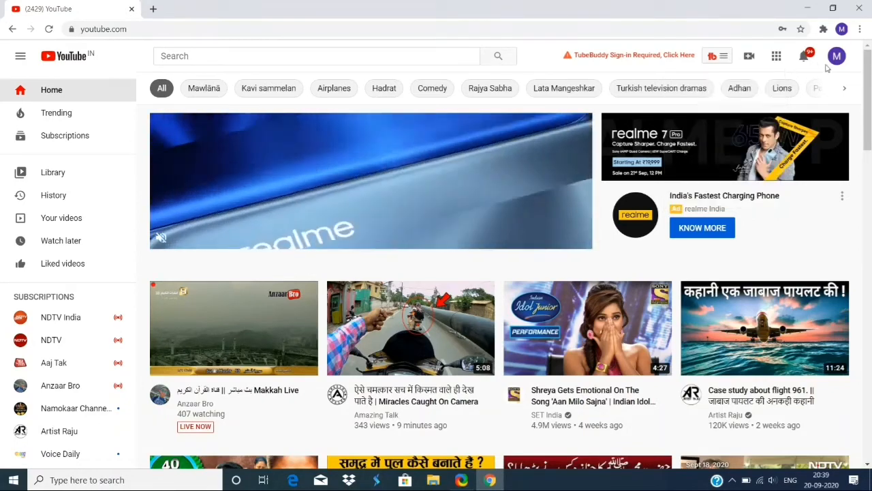
left_click(832, 65)
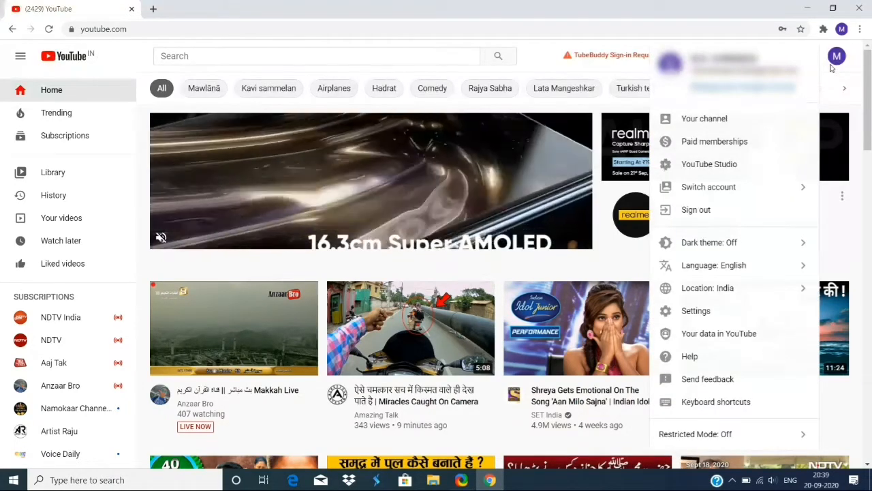
left_click(725, 119)
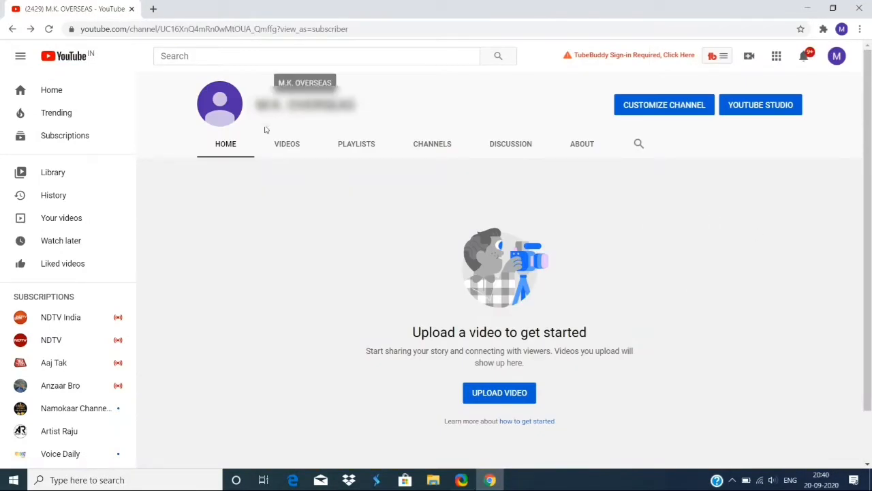
left_click(220, 104)
left_click(608, 293)
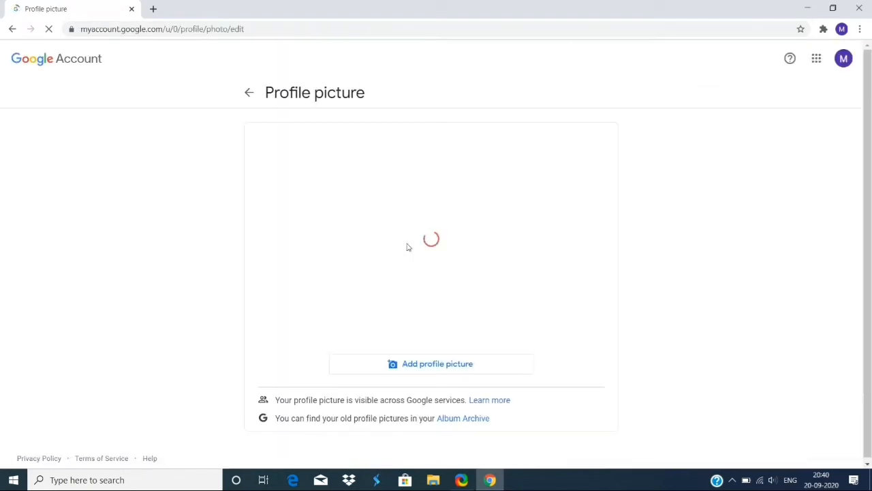
left_click(421, 364)
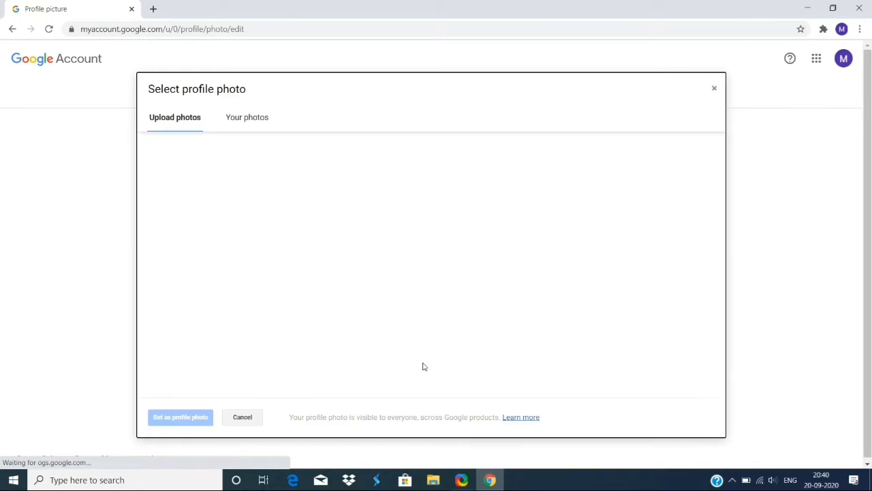
left_click(426, 315)
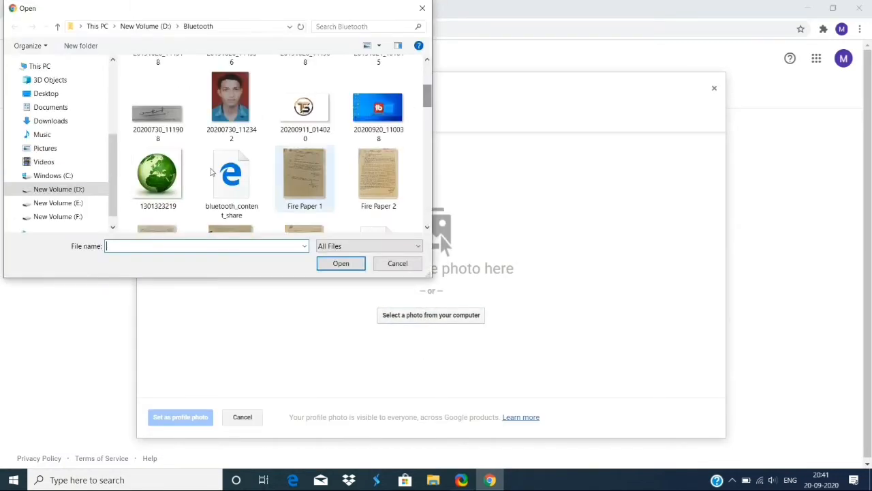
left_click(158, 175)
left_click(343, 264)
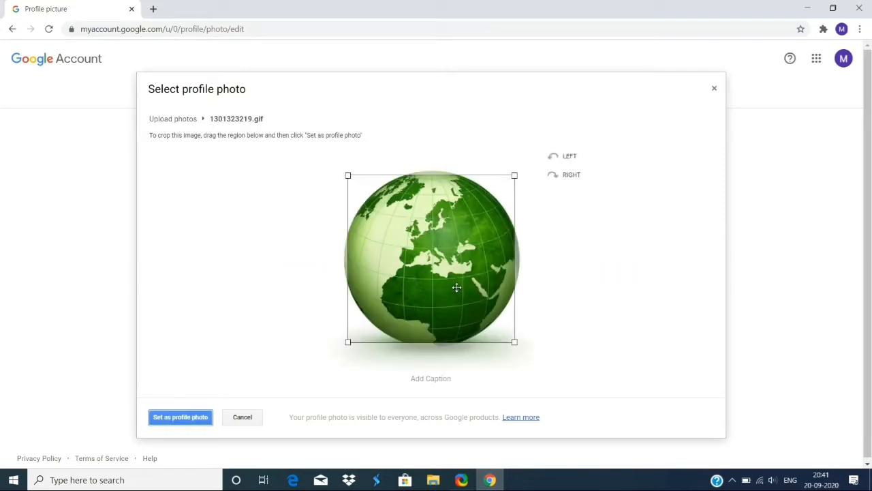
Crop to frame the whole globe, set it as profile photo, and return to the channel
left_click_drag(451, 271, 453, 262)
left_click_drag(516, 335, 526, 377)
left_click_drag(482, 306, 482, 303)
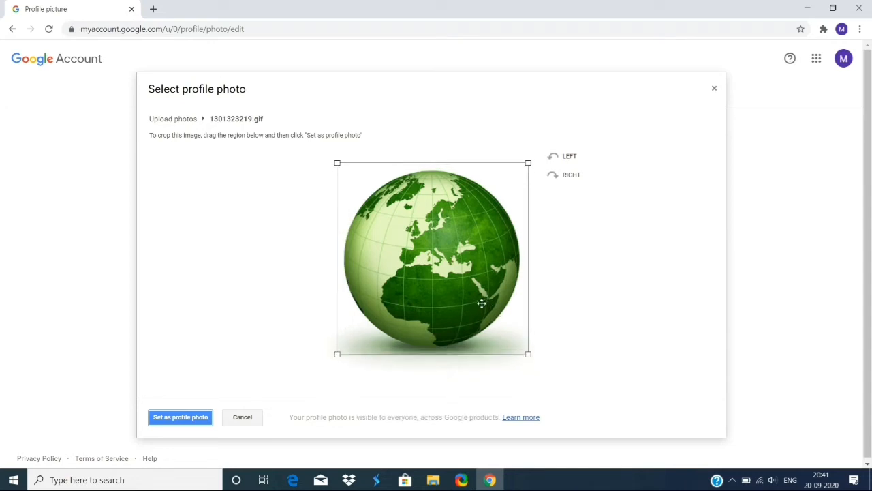
left_click(179, 417)
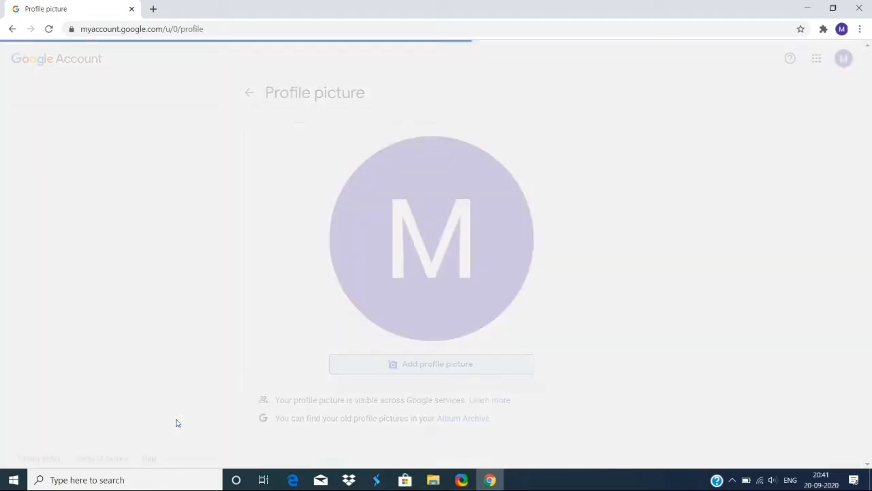
left_click(12, 29)
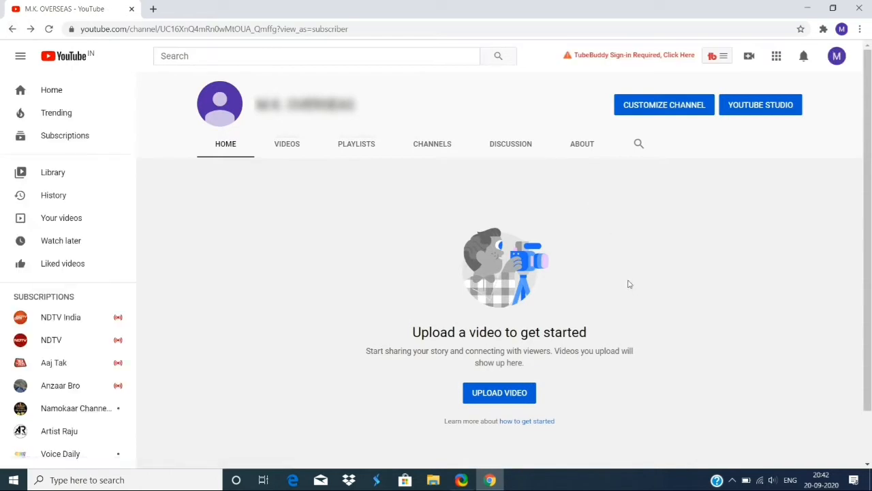
Try uploading 20200920_110038 as the channel banner and dismiss the image-too-small error
left_click(672, 109)
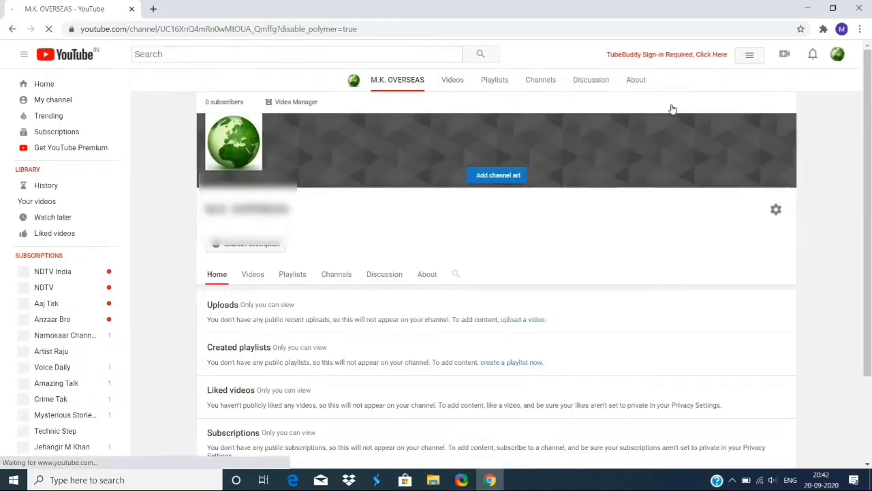
scroll(477, 204, "down", 1)
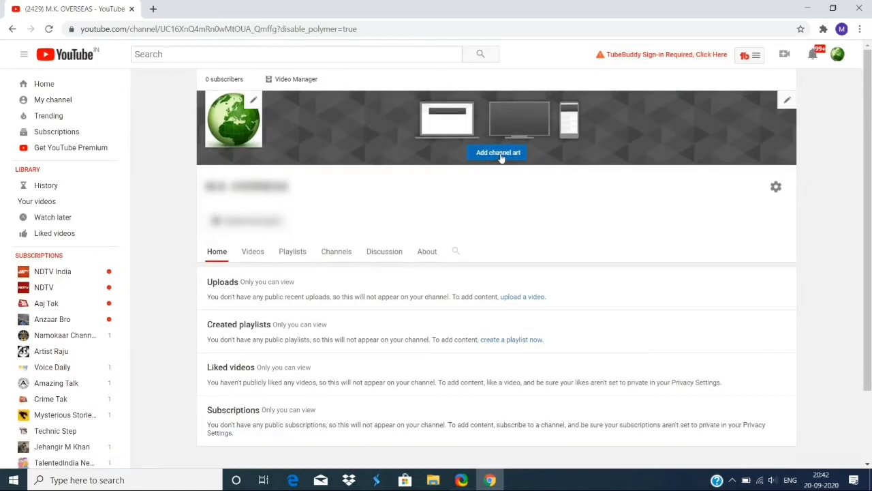
left_click(500, 154)
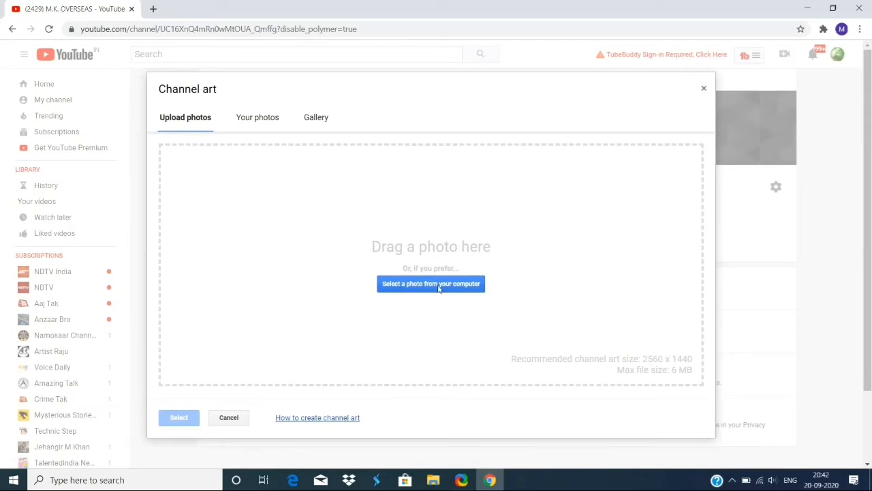
left_click(439, 288)
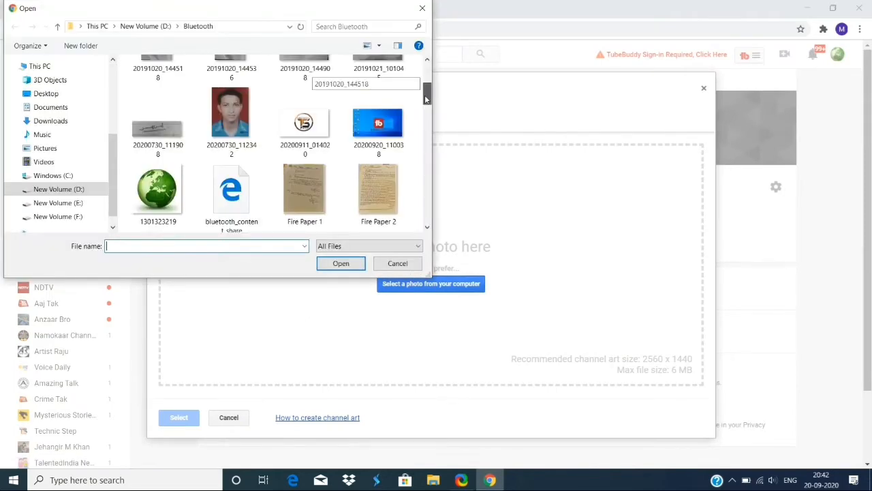
left_click(378, 124)
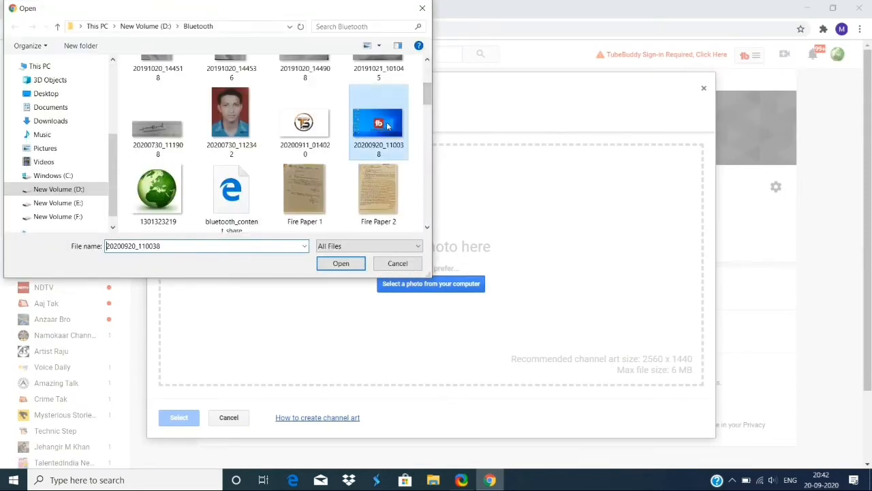
left_click(341, 264)
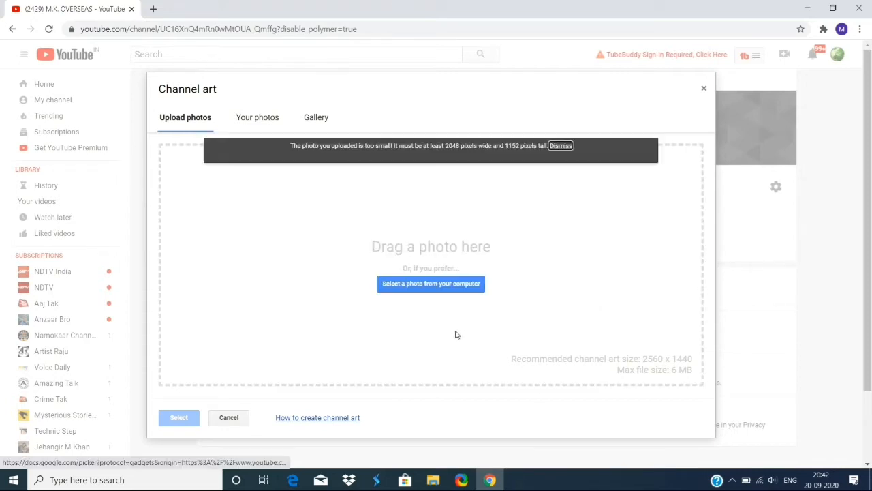
left_click(562, 146)
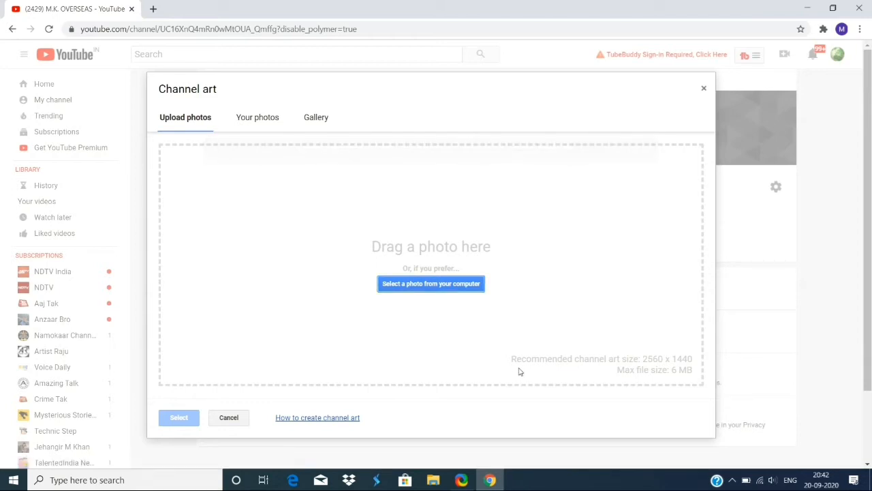
Choose the orange poppy-field image from the Gallery as the channel banner
left_click(266, 117)
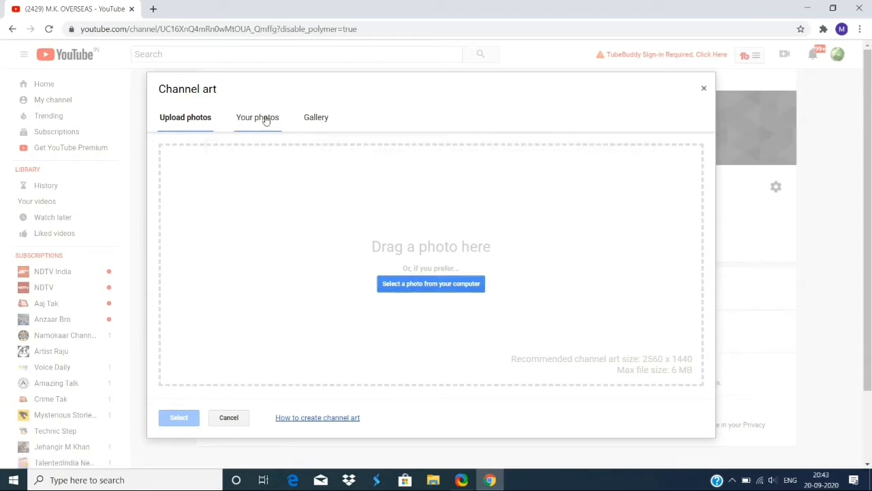
left_click(317, 118)
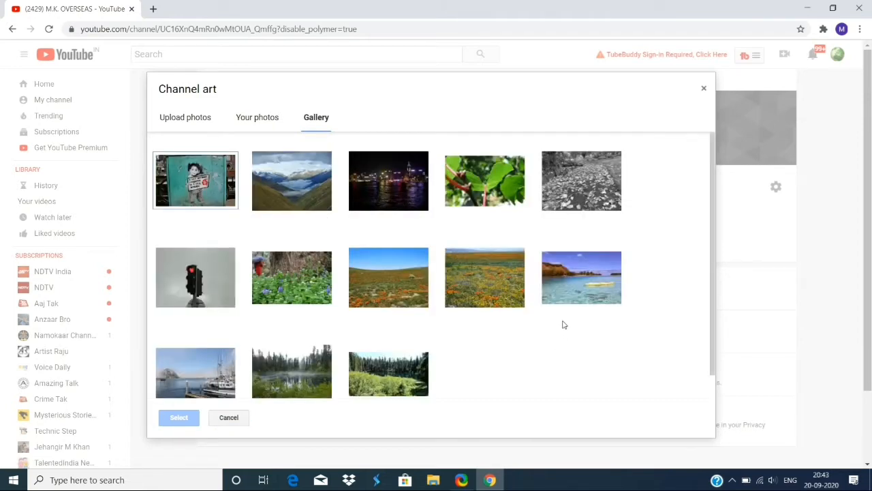
scroll(563, 323, "down", 1)
scroll(563, 320, "up", 1)
left_click(488, 288)
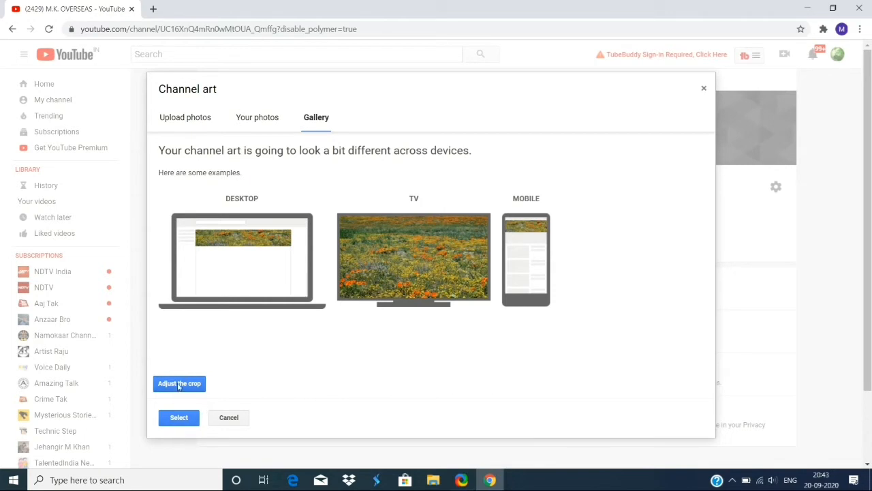
left_click(182, 423)
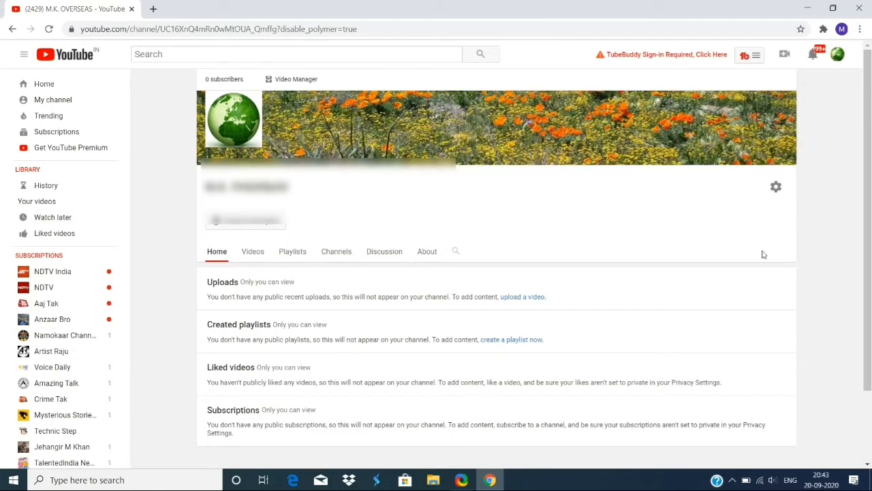
scroll(392, 274, "down", 2)
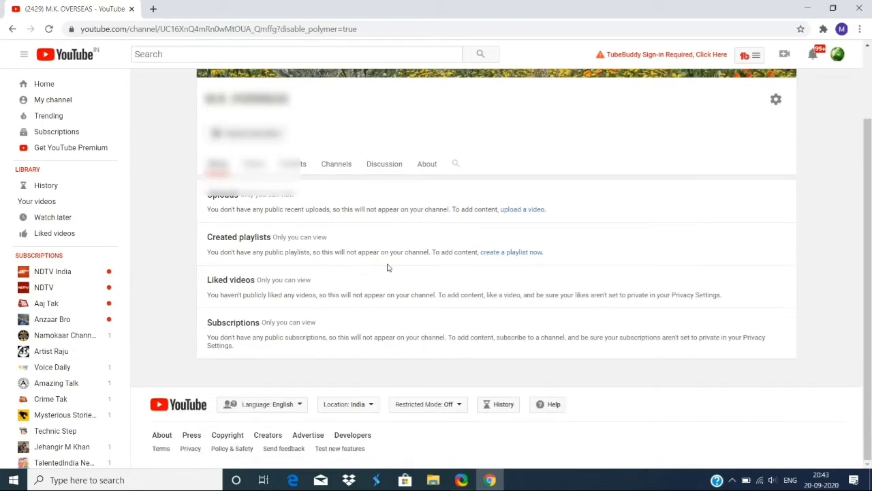
scroll(387, 266, "up", 2)
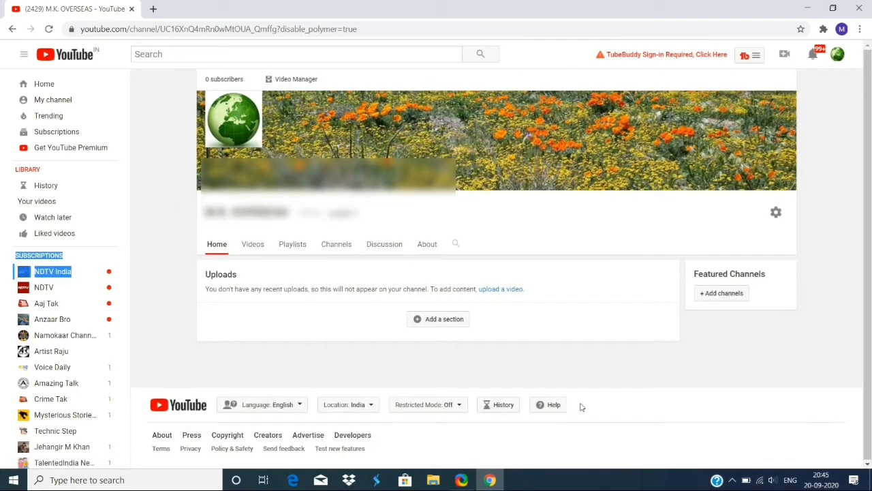
Add the channel description 'This is a nature channel' on the About page
left_click(728, 362)
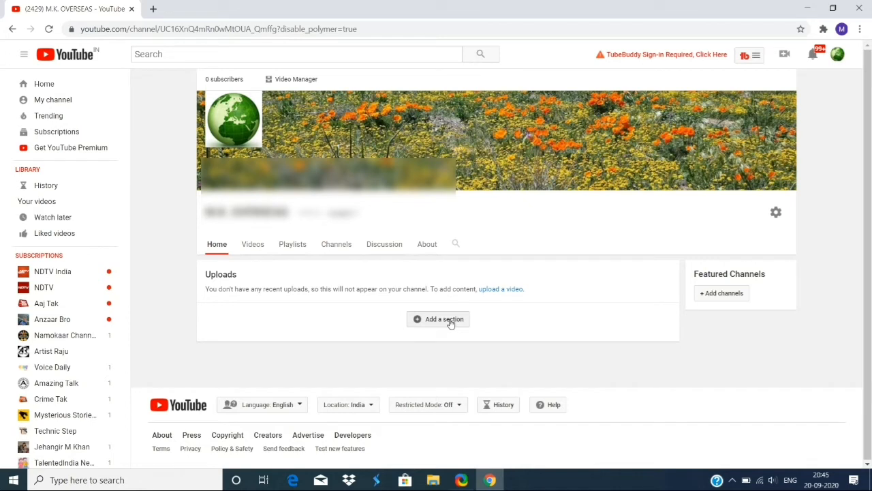
left_click(426, 248)
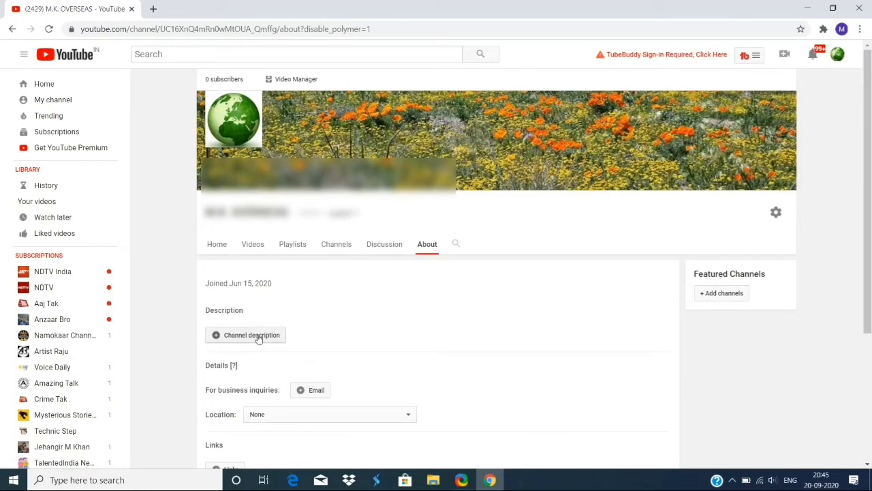
left_click(258, 336)
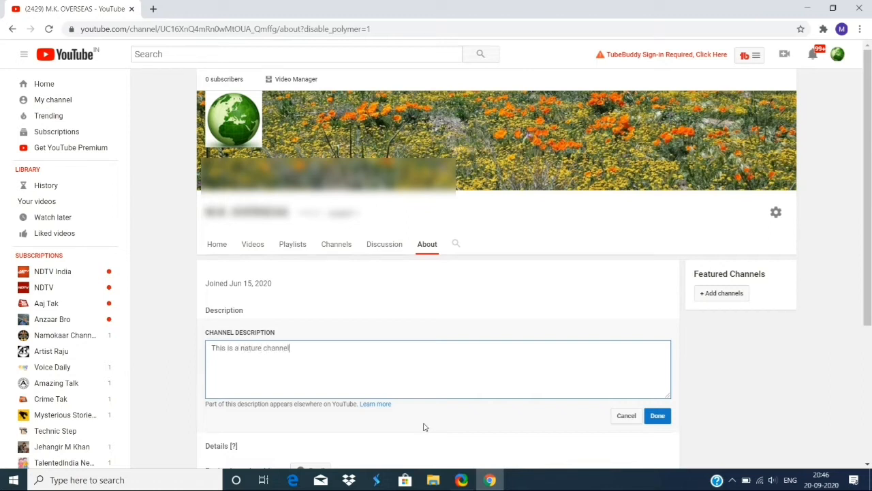
left_click(660, 418)
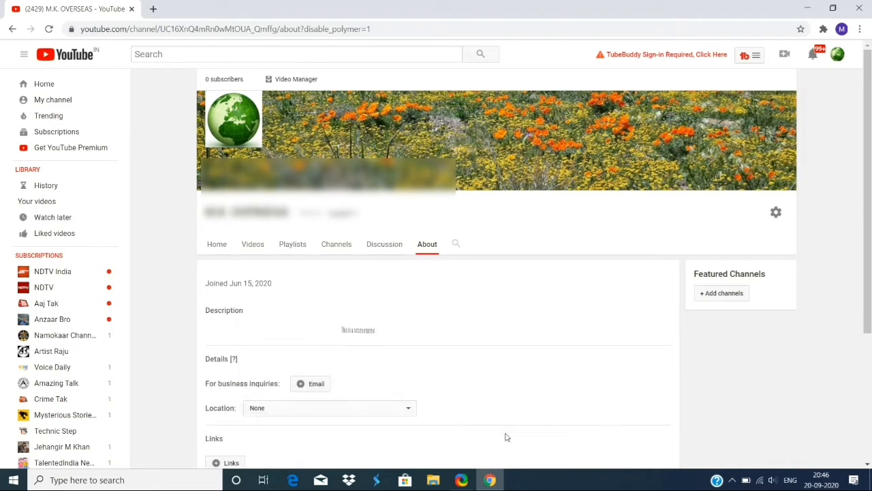
Add and save a business inquiry e-mail address
scroll(381, 372, "down", 2)
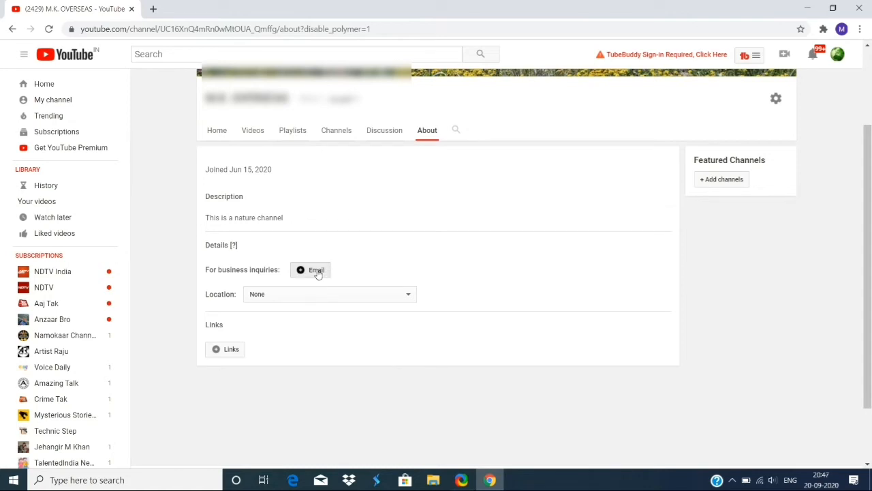
left_click(317, 273)
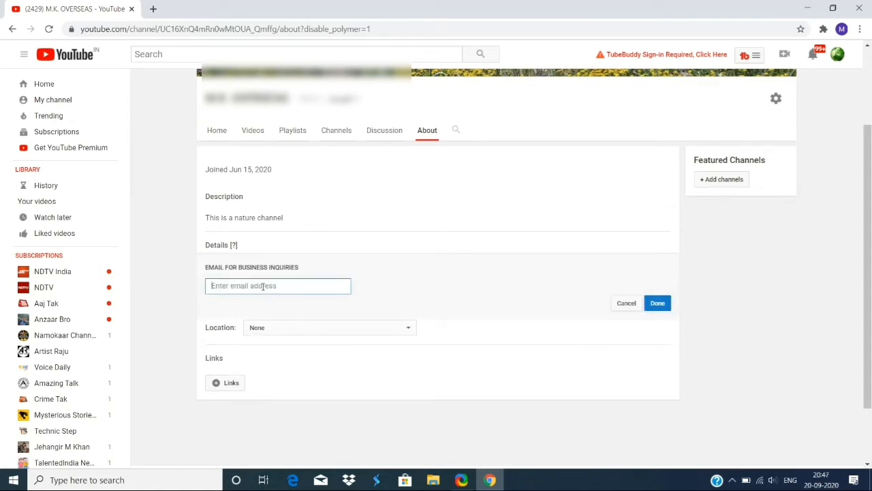
type("abc@gmail.com")
left_click(649, 305)
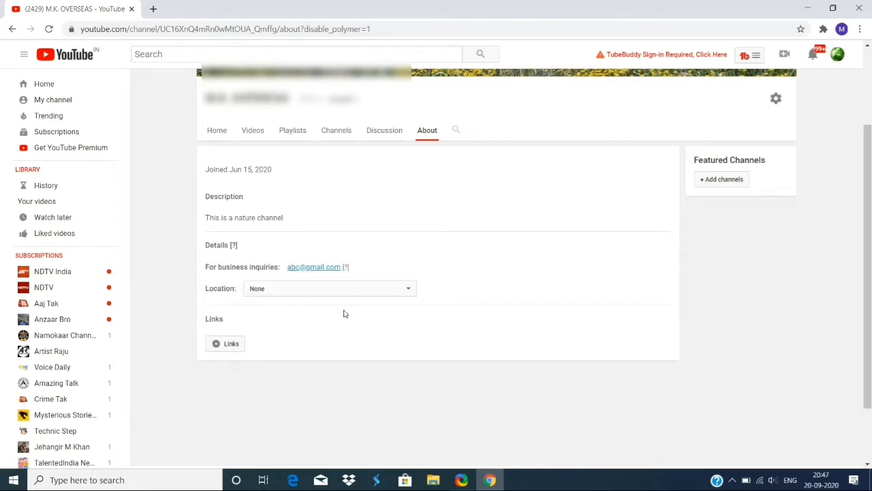
Set the channel location to India
left_click(409, 290)
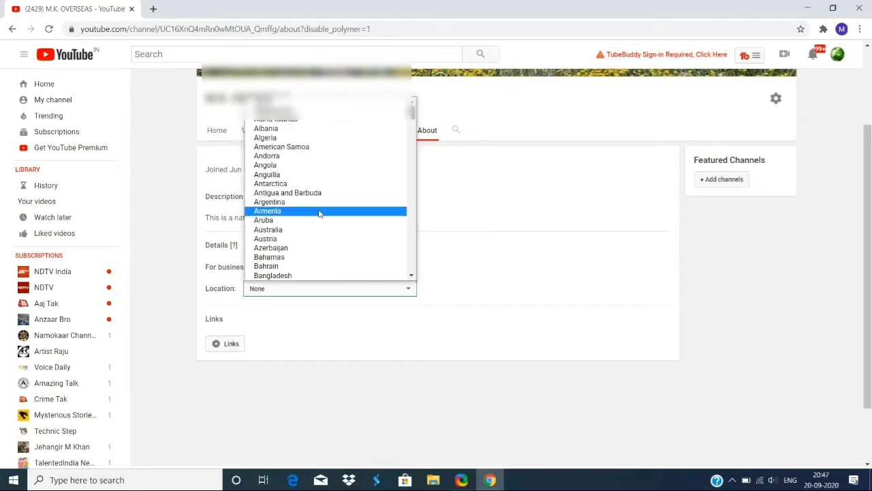
key("i")
key("i")
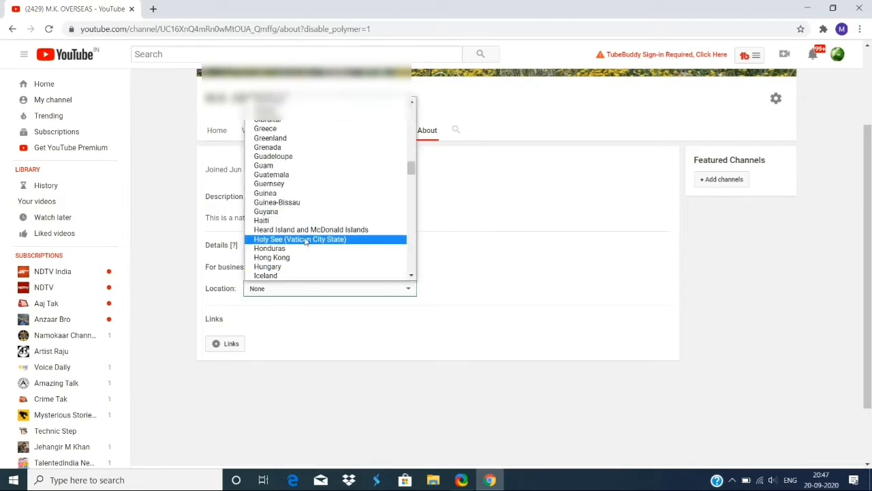
key("i")
left_click(290, 277)
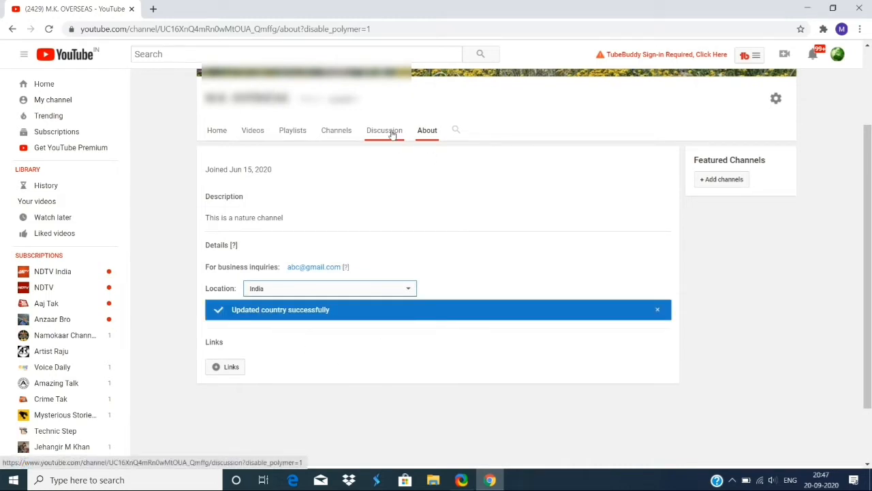
Add a Facebook custom link with its profile URL
left_click(232, 368)
scroll(387, 368, "down", 2)
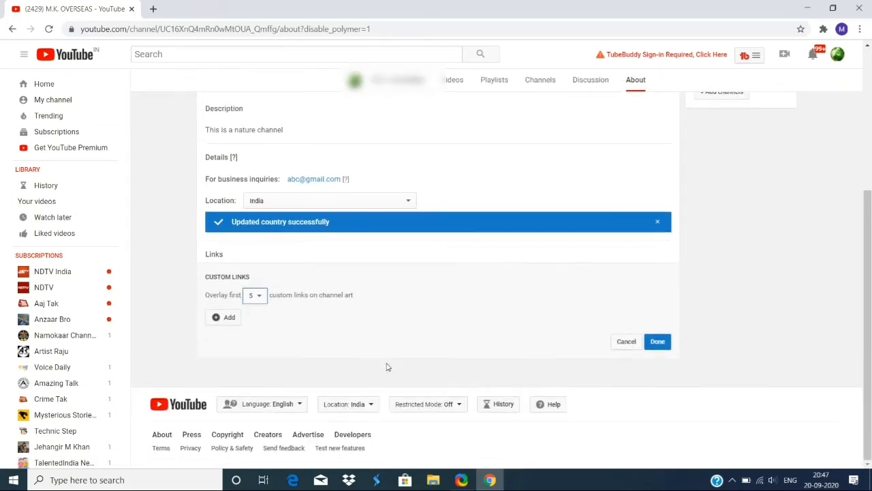
left_click(229, 319)
left_click(239, 298)
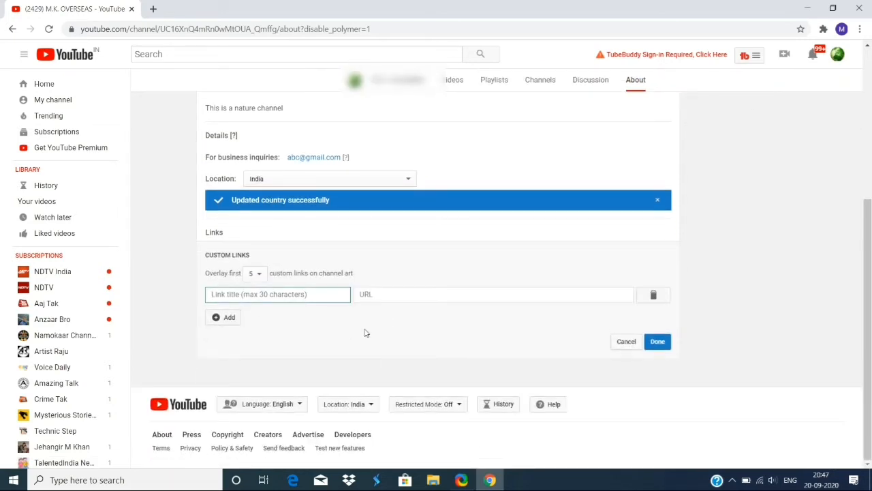
type("Facebook")
left_click(436, 302)
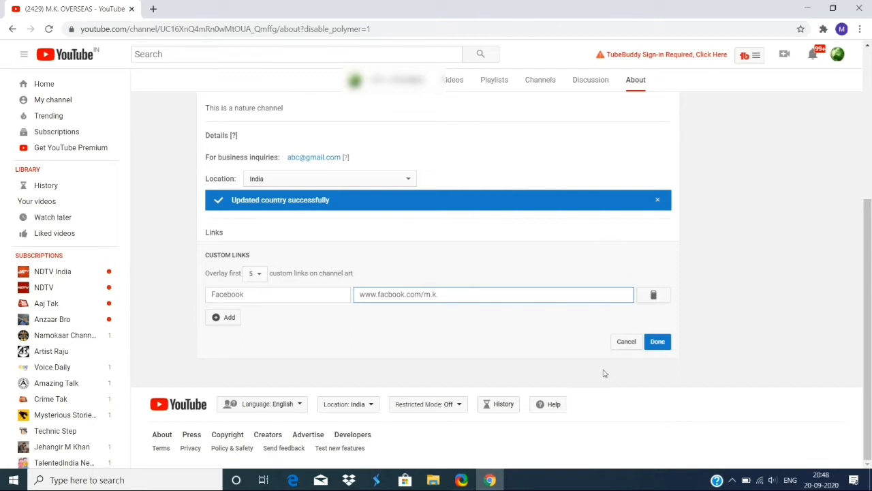
left_click(534, 347)
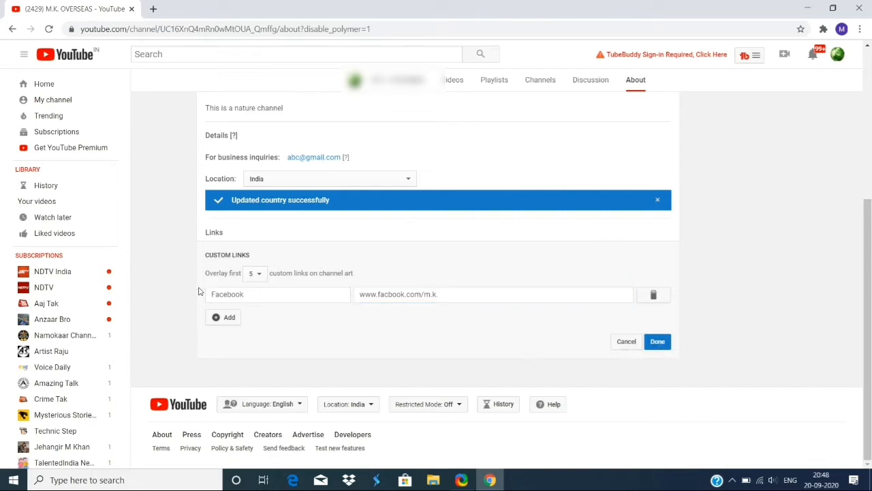
Add an Instagram custom link with its profile URL and save both links
left_click(230, 318)
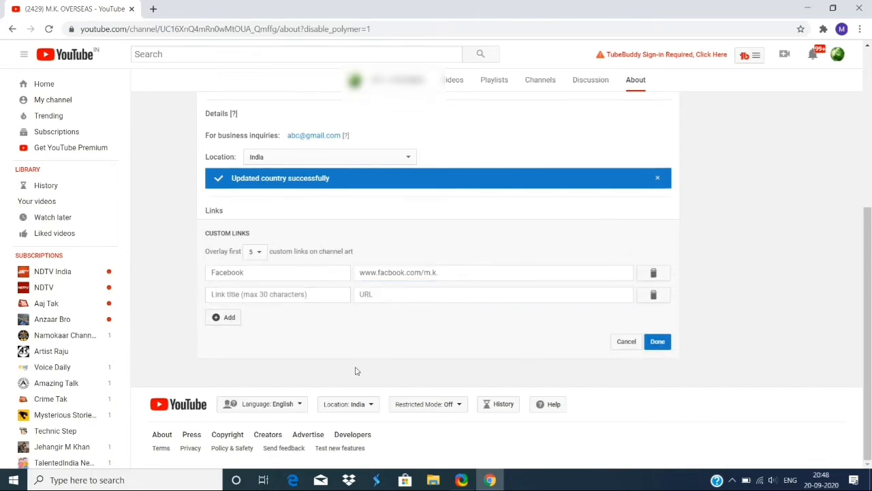
left_click(233, 296)
type("Instagram")
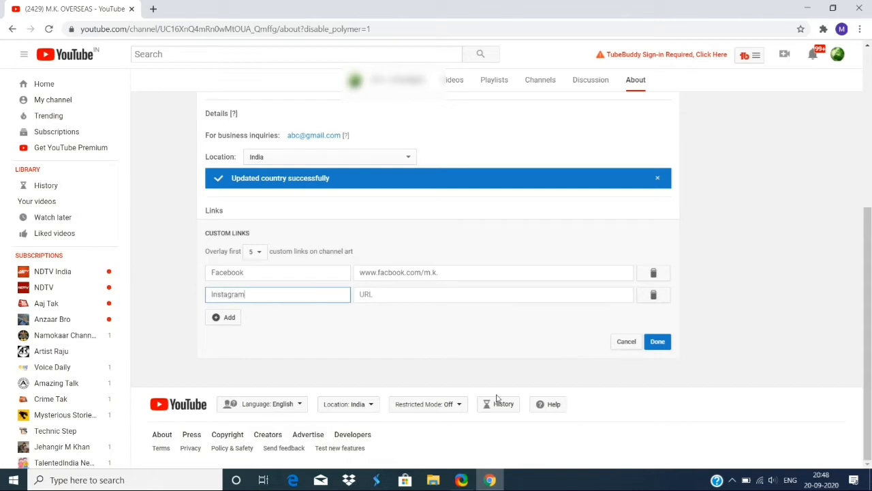
left_click(397, 294)
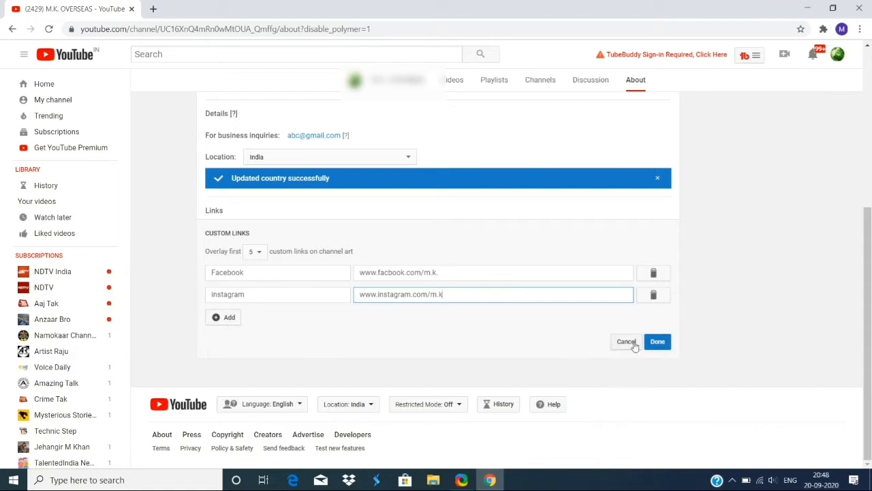
left_click(657, 341)
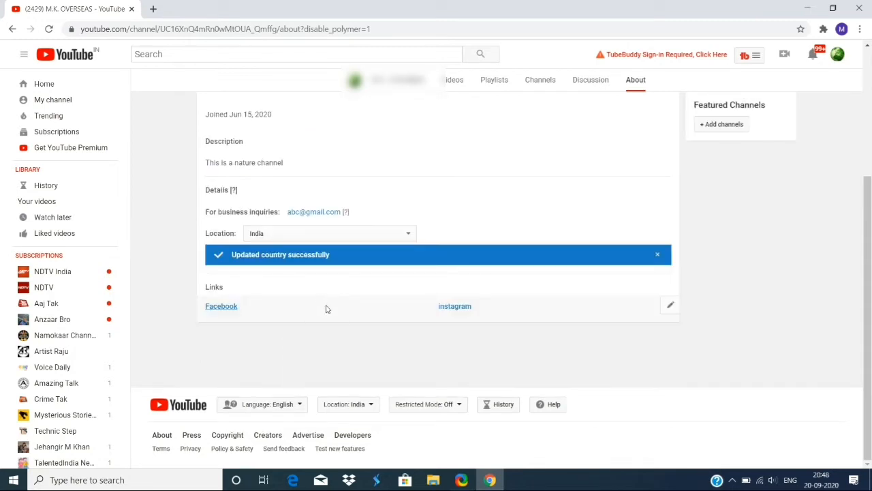
Browse the channel's Discussion and Channels tabs, ending on the Playlists tab
mouse_move(458, 309)
scroll(305, 273, "up", 2)
scroll(305, 272, "up", 1)
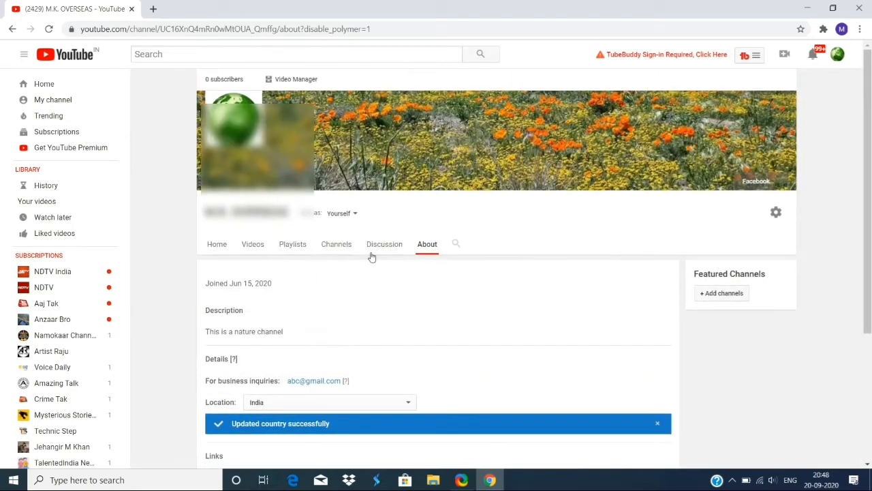
left_click(383, 247)
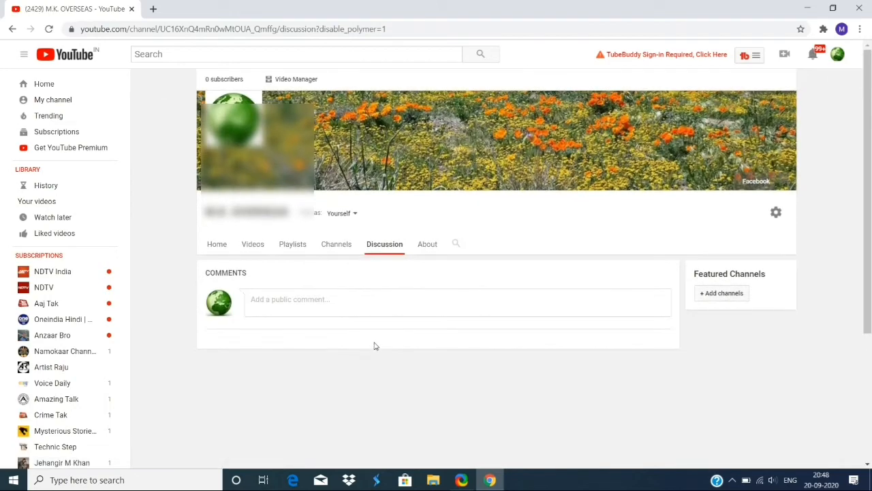
left_click(337, 246)
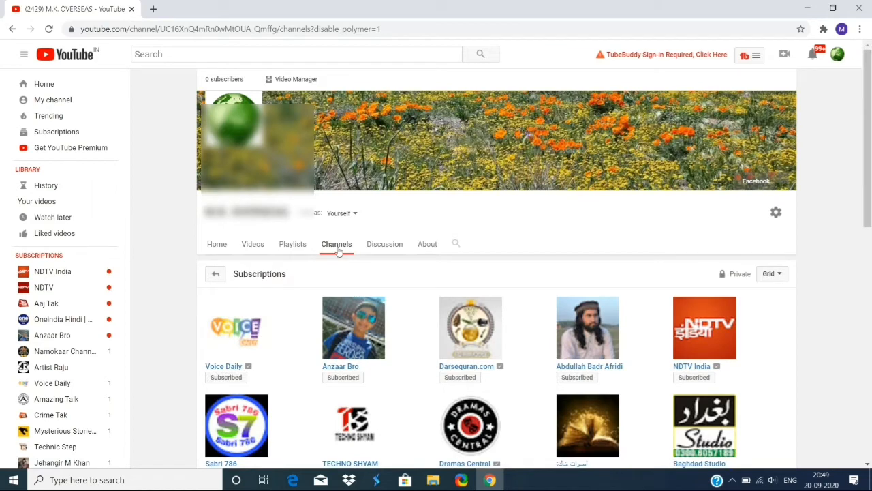
left_click(292, 246)
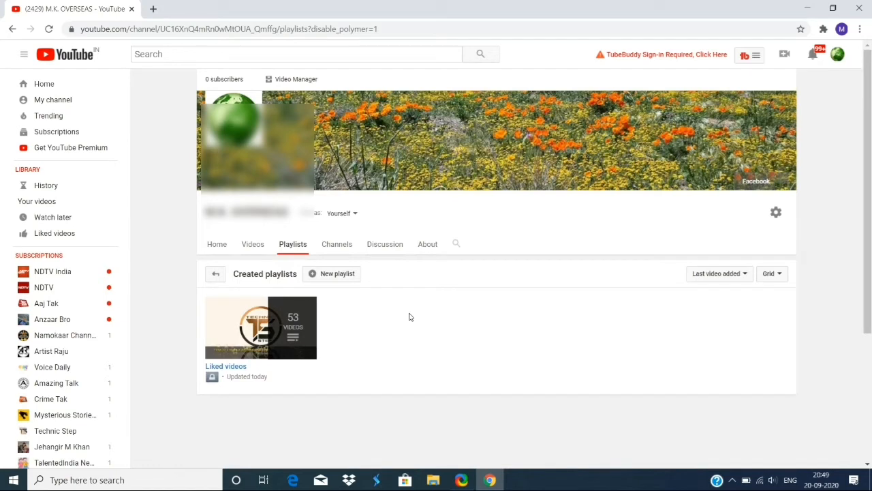
Create a new playlist titled Softwear
left_click(338, 276)
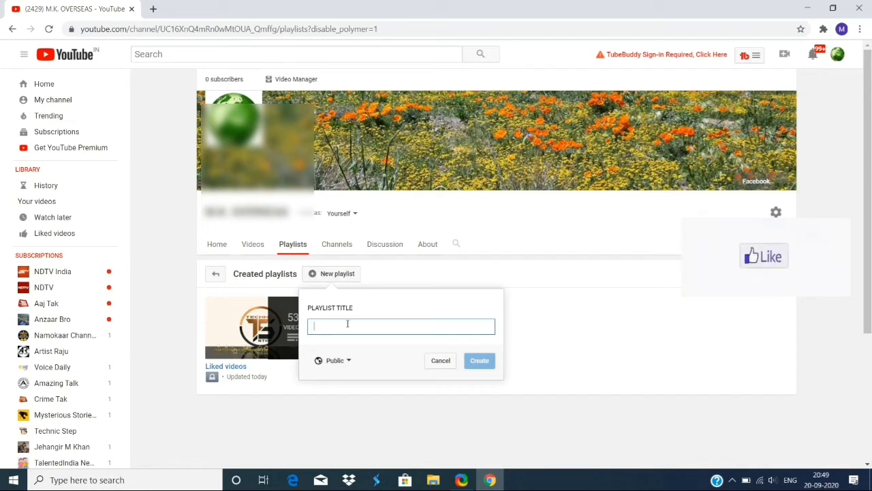
type("g")
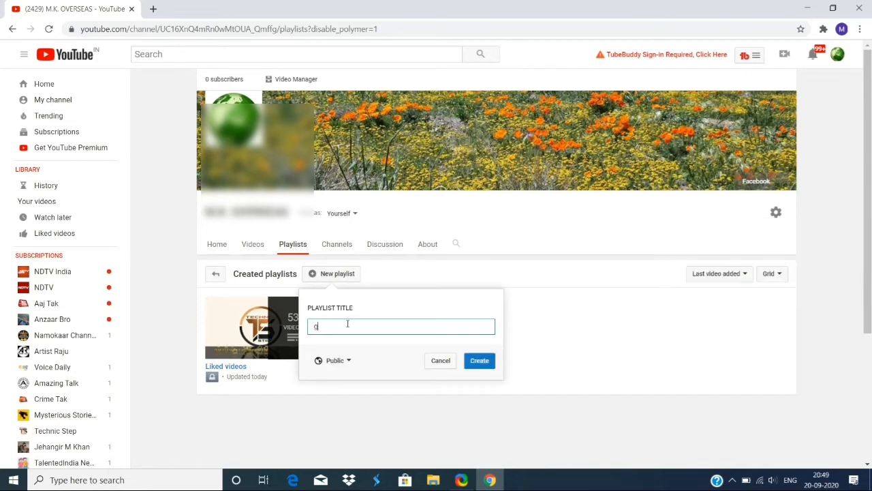
key("BackSpace")
type("Softwear")
left_click(479, 366)
left_click(480, 366)
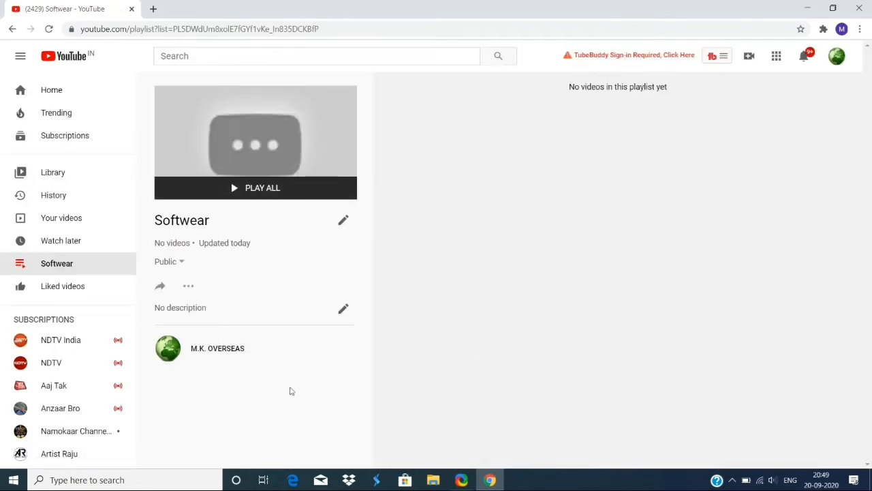
Finish editing the Softwear title and go back to the channel's empty Videos tab
left_click(342, 220)
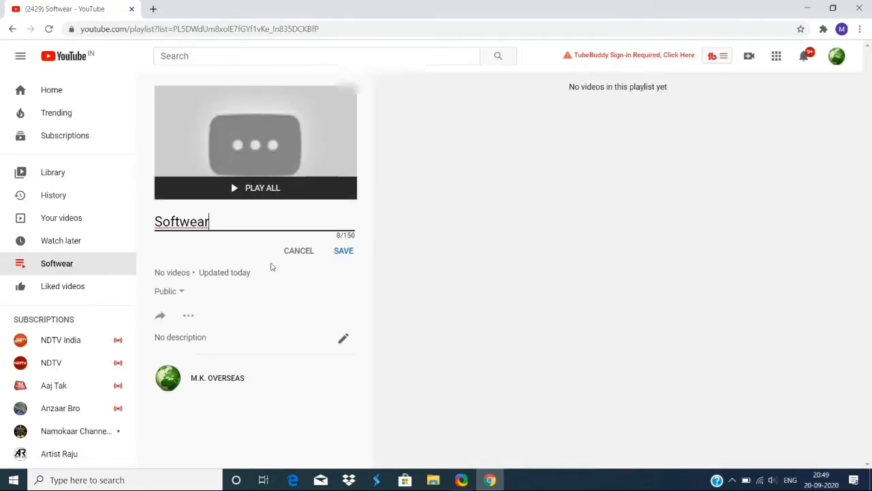
left_click(301, 251)
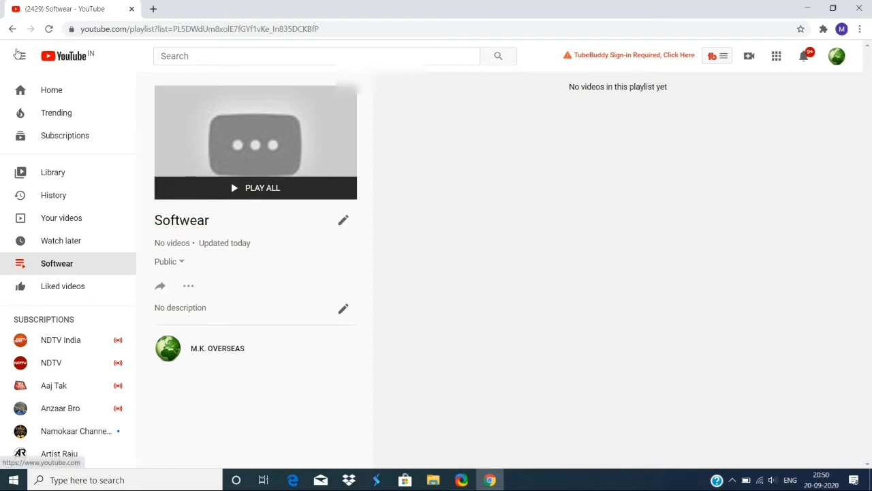
left_click(12, 29)
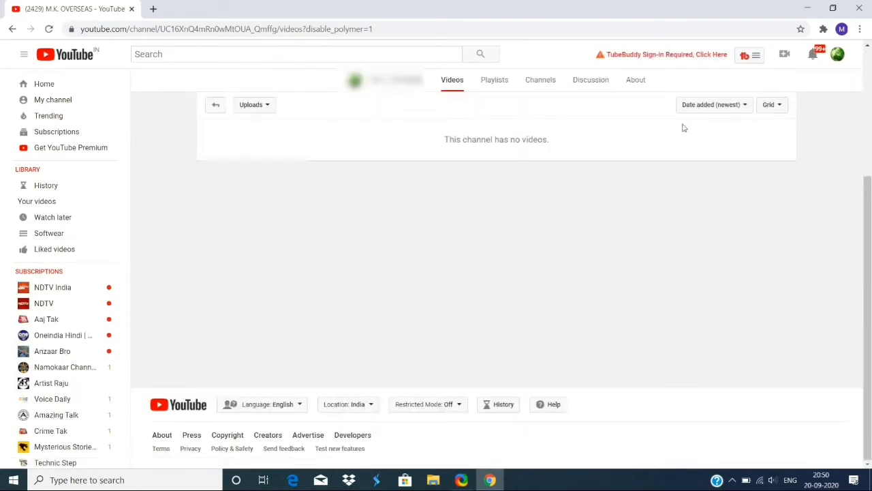
Browse the channel's Home section, then go to My channel
scroll(368, 279, "up", 3)
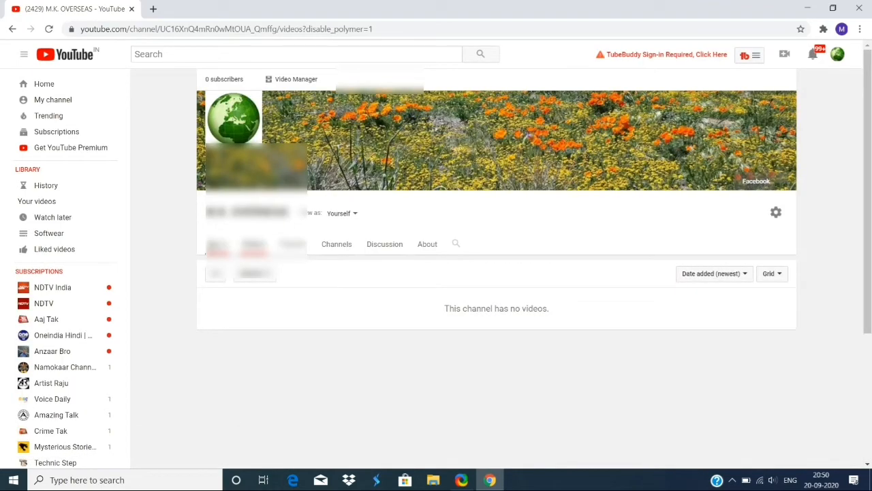
left_click(217, 244)
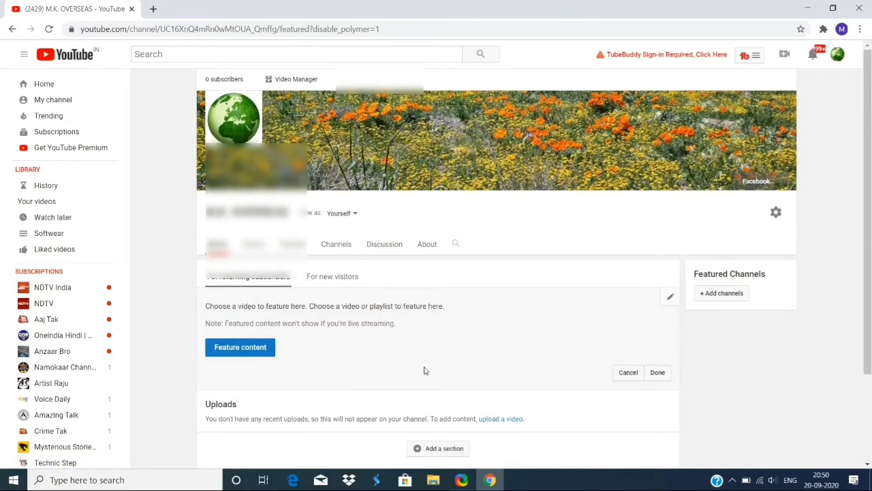
scroll(426, 368, "down", 1)
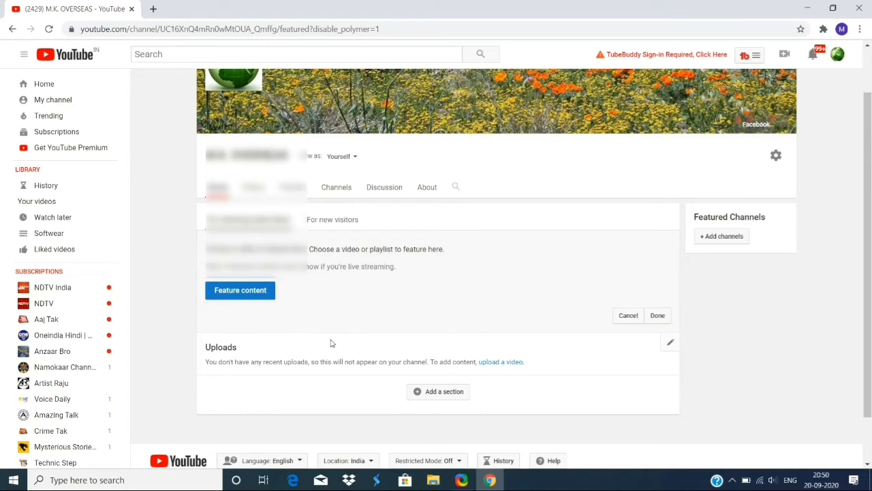
scroll(331, 342, "up", 1)
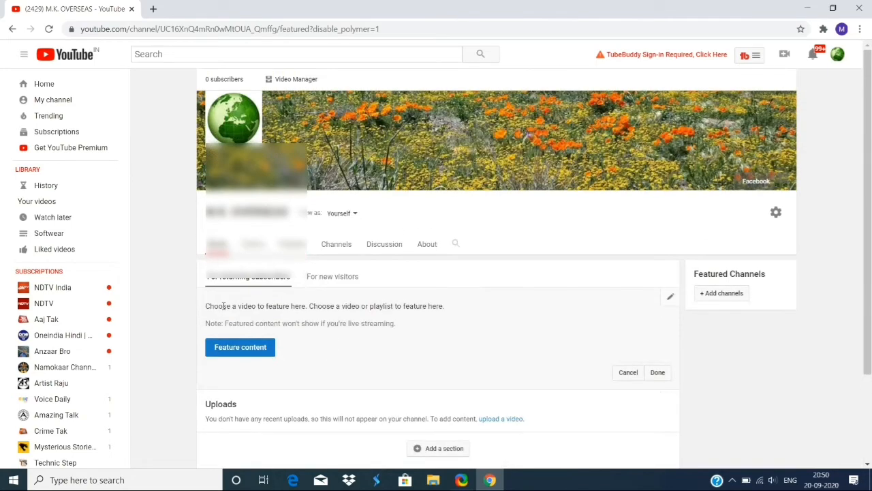
left_click(72, 102)
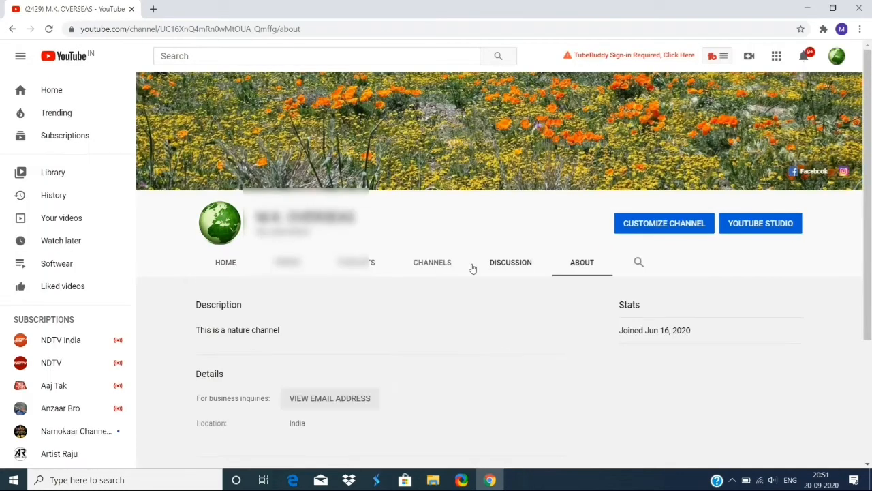
Open the channel in YouTube Studio and dismiss the welcome message
left_click(773, 231)
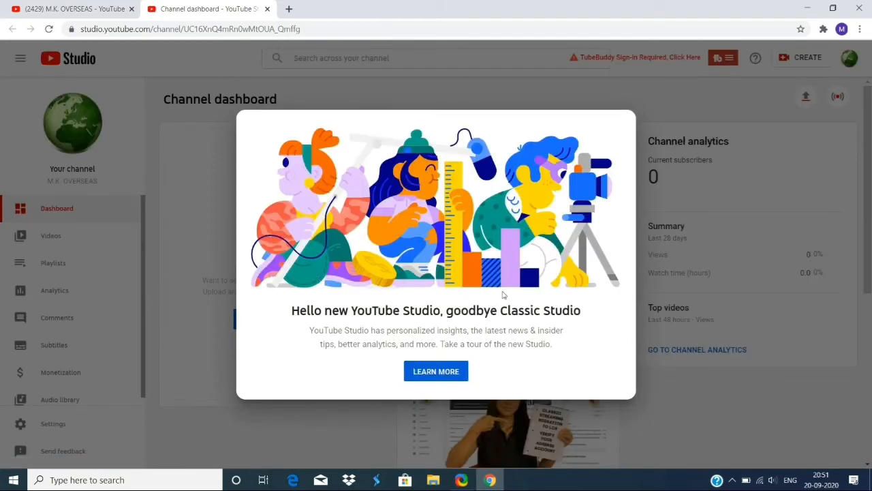
left_click(699, 397)
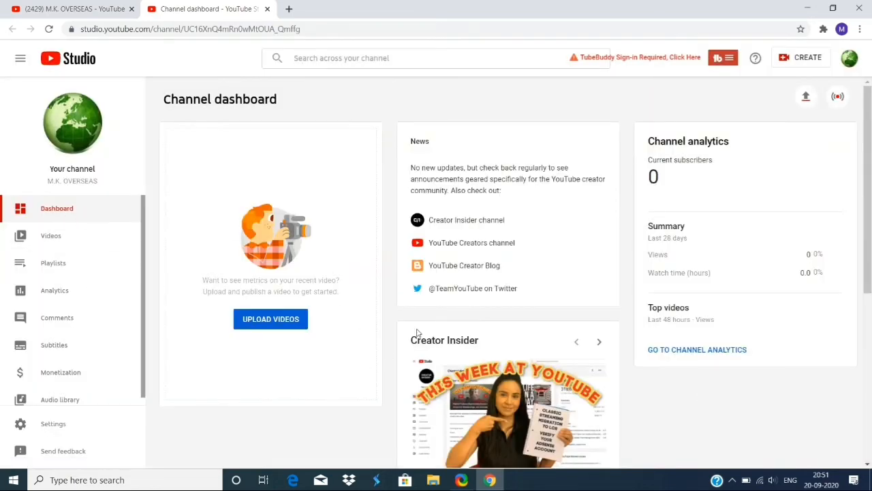
scroll(418, 332, "down", 5)
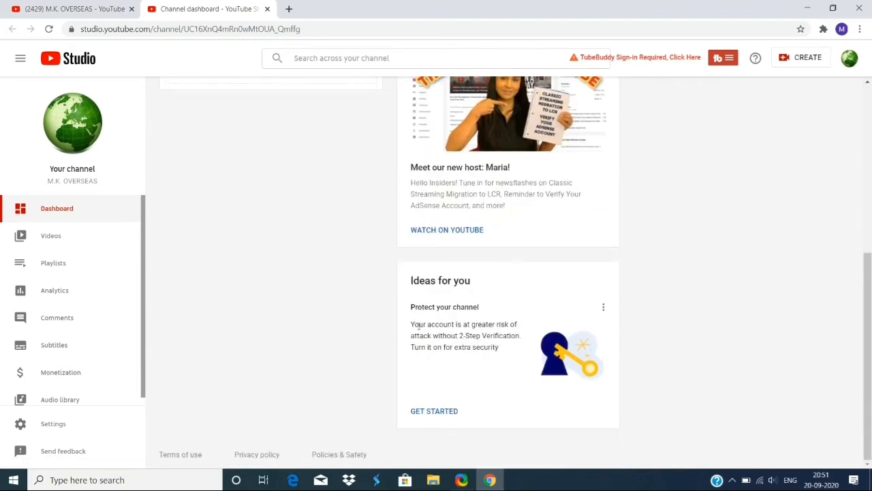
scroll(418, 326, "up", 5)
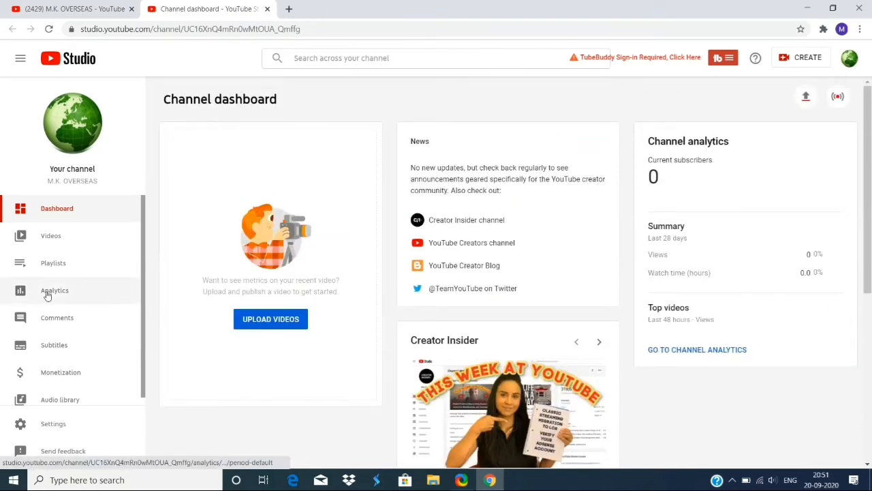
Look through the Studio's Videos, Analytics, Comments and Subtitles sections
left_click(55, 236)
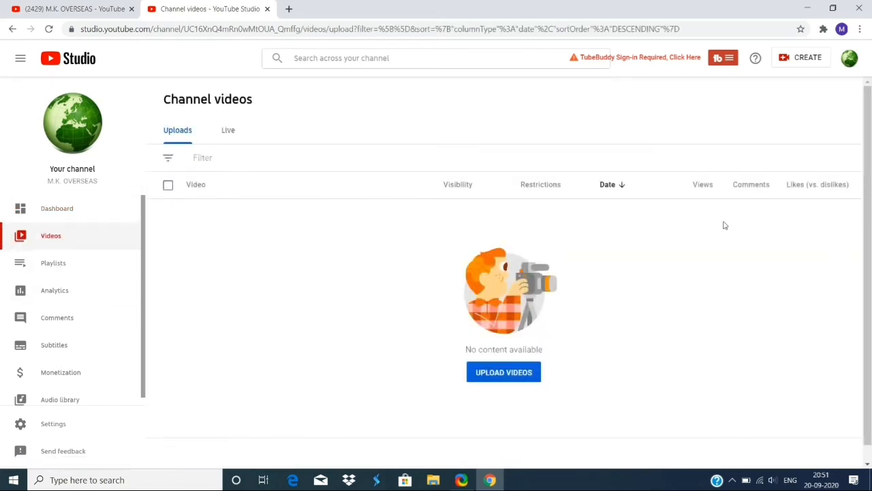
left_click(71, 291)
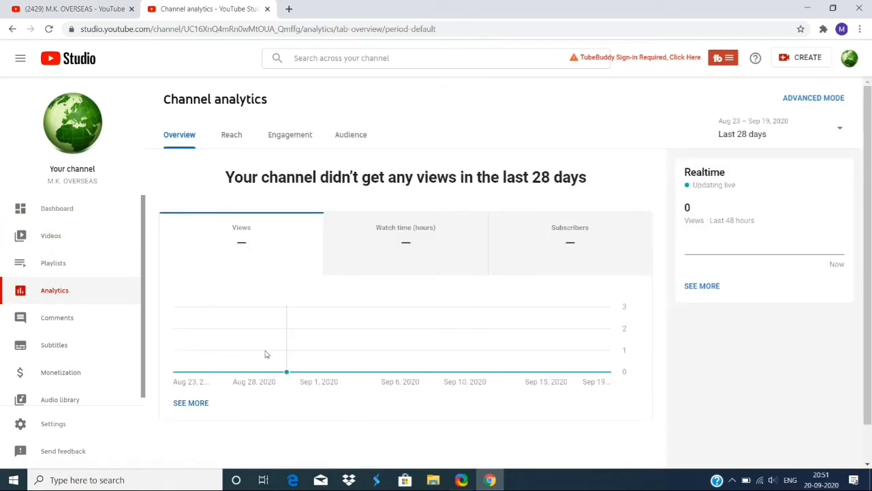
scroll(286, 318, "down", 1)
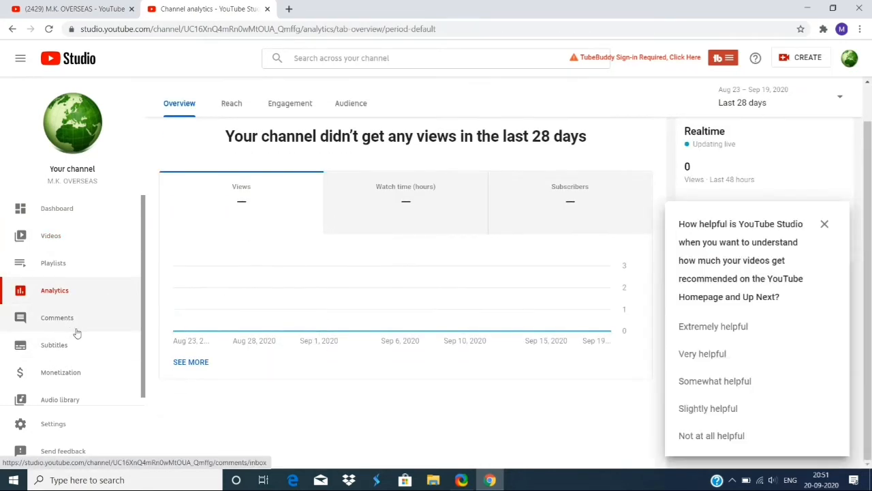
left_click(76, 331)
scroll(60, 348, "down", 1)
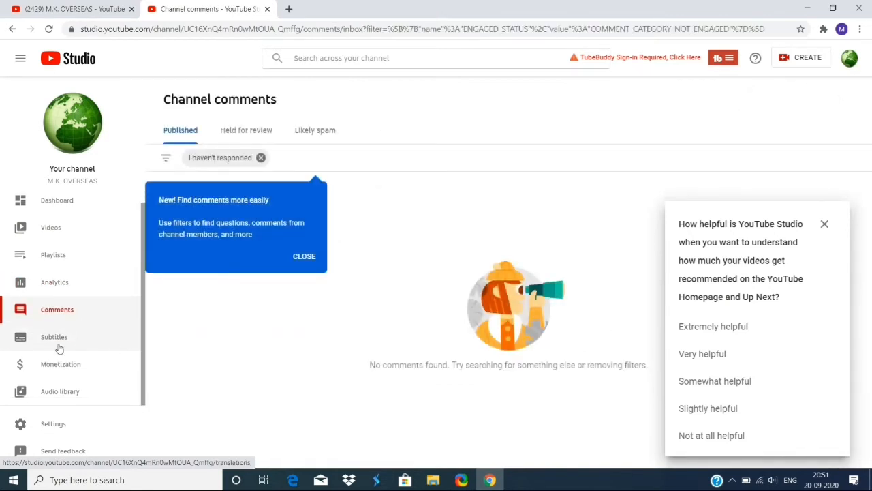
left_click(87, 344)
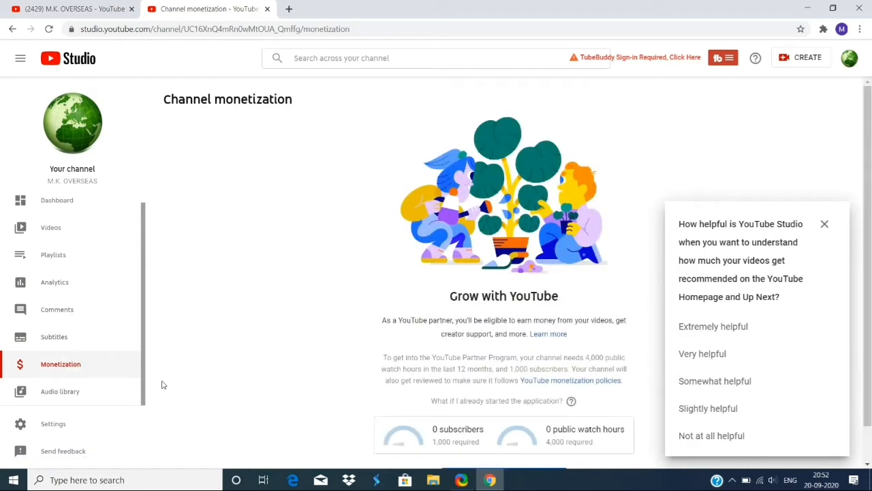
Review the 1,000 subscribers and 4,000 watch hours monetization requirements
scroll(413, 327, "down", 1)
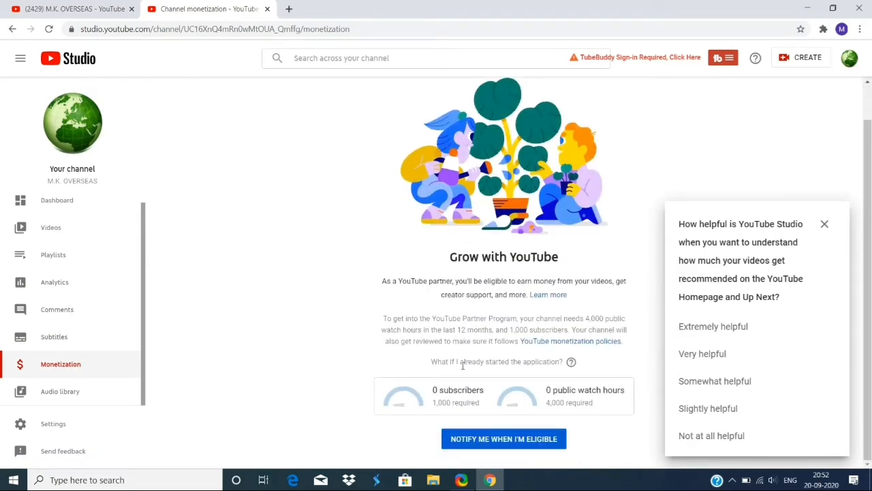
left_click_drag(434, 403, 483, 403)
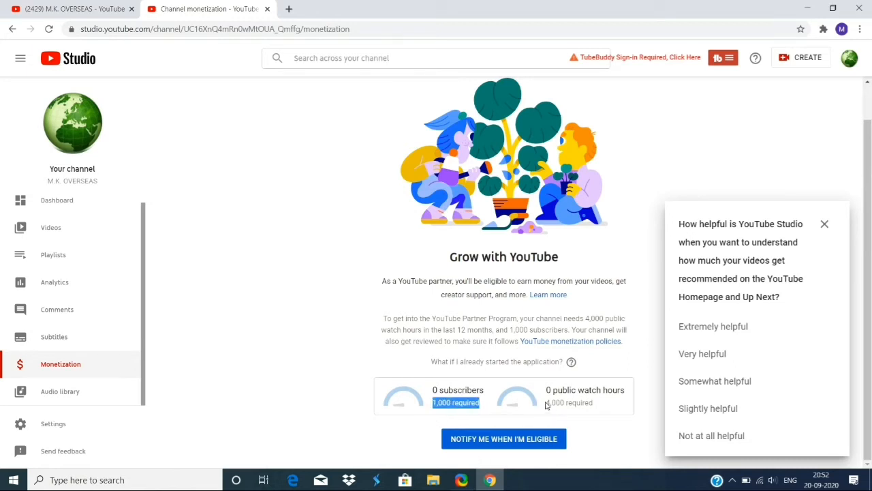
left_click_drag(547, 403, 602, 411)
left_click(527, 459)
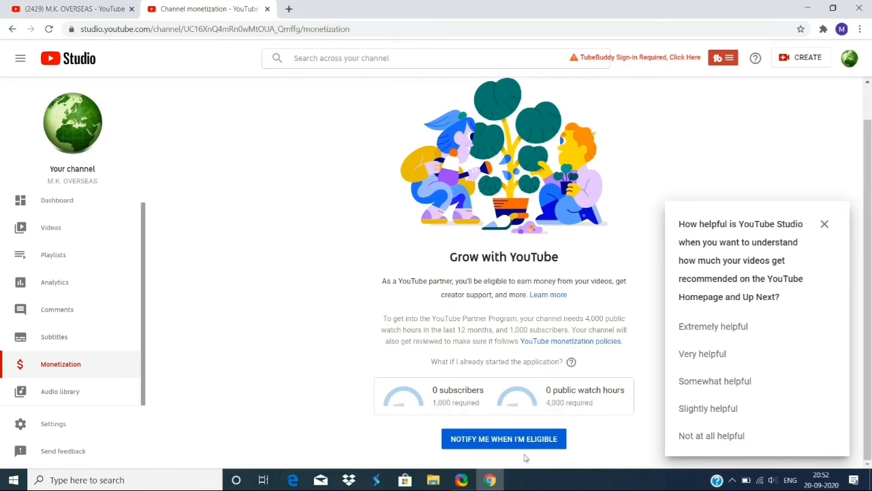
Request an e-mail alert for monetization eligibility, then open the Audio library
left_click(506, 446)
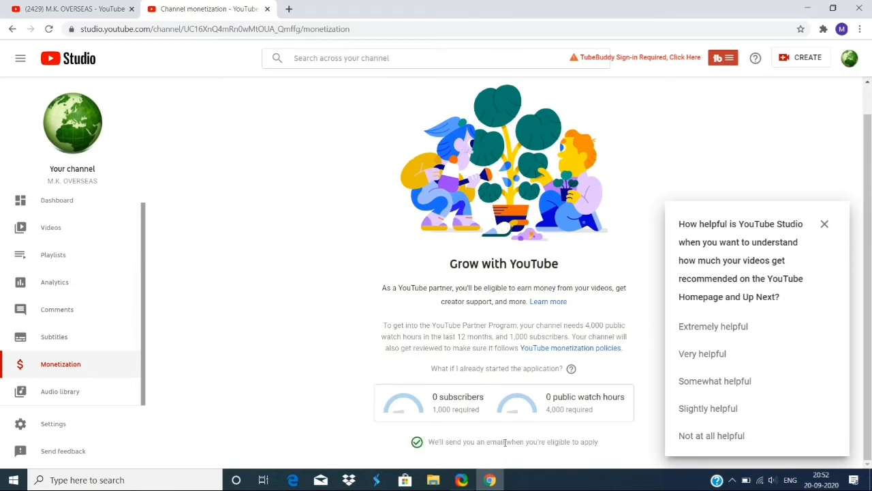
left_click_drag(431, 442, 606, 448)
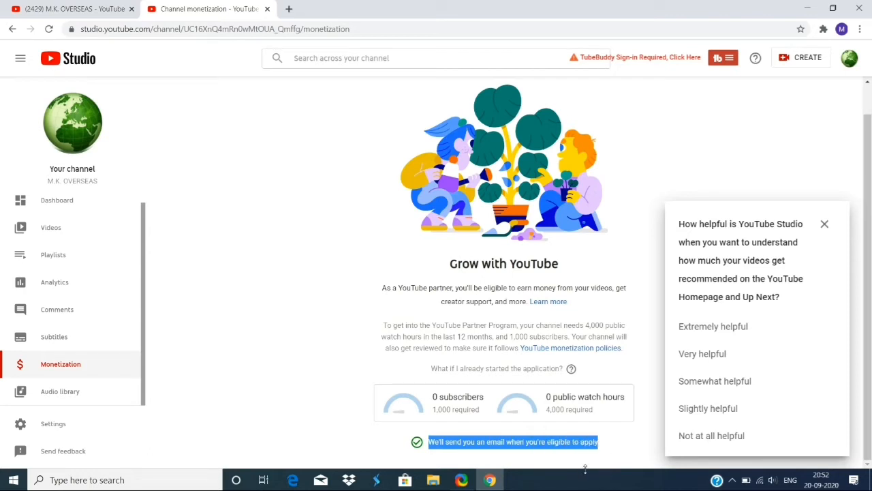
left_click(620, 445)
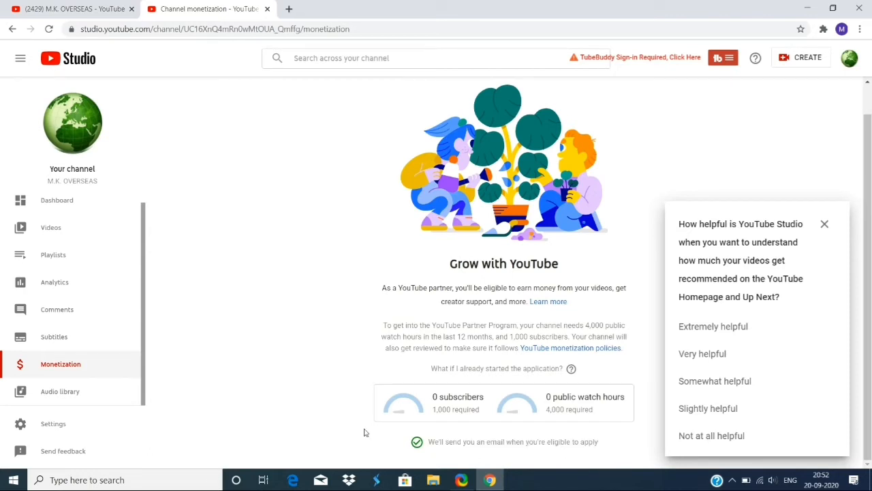
left_click(67, 397)
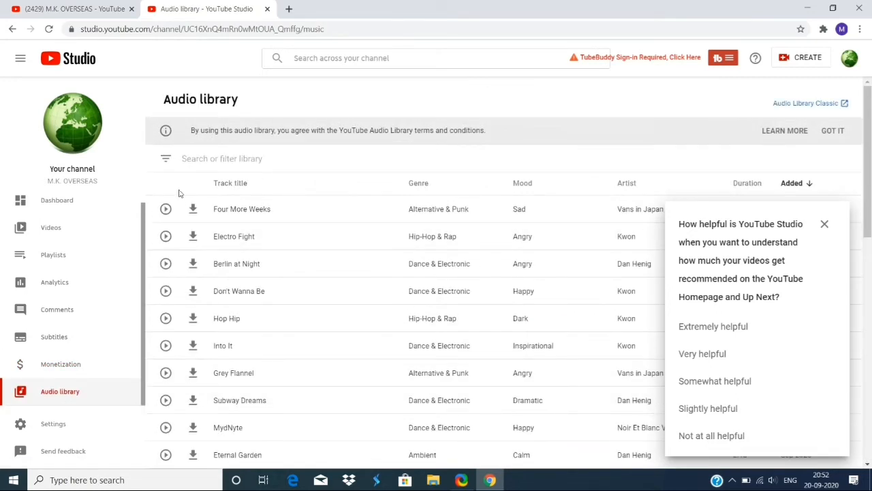
Preview Four More Weeks with system volume raised to 27, pause it, and open Settings
left_click(825, 224)
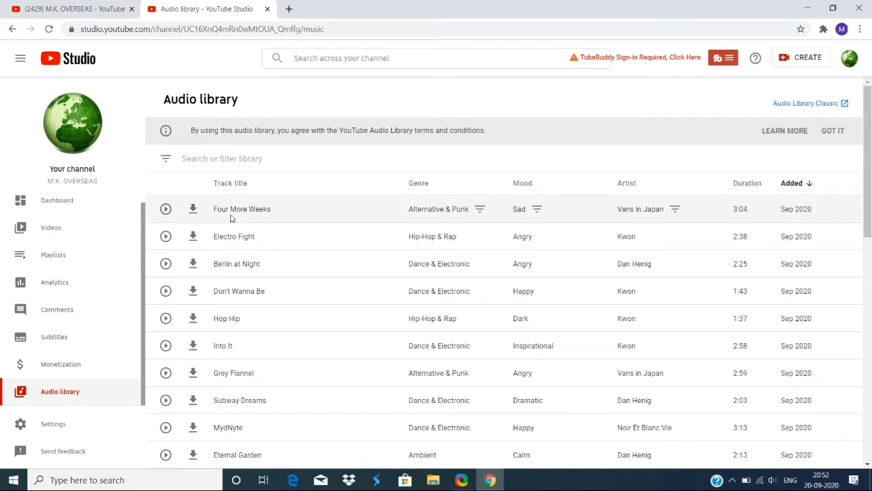
left_click(165, 210)
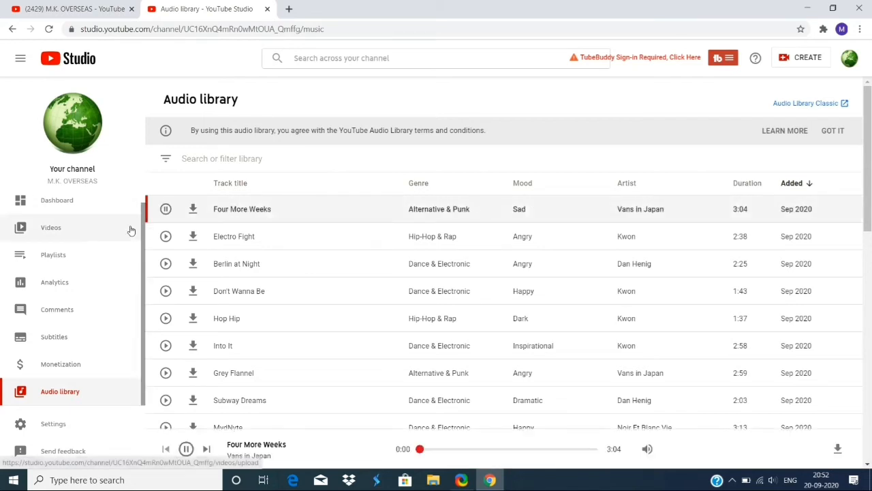
left_click(772, 480)
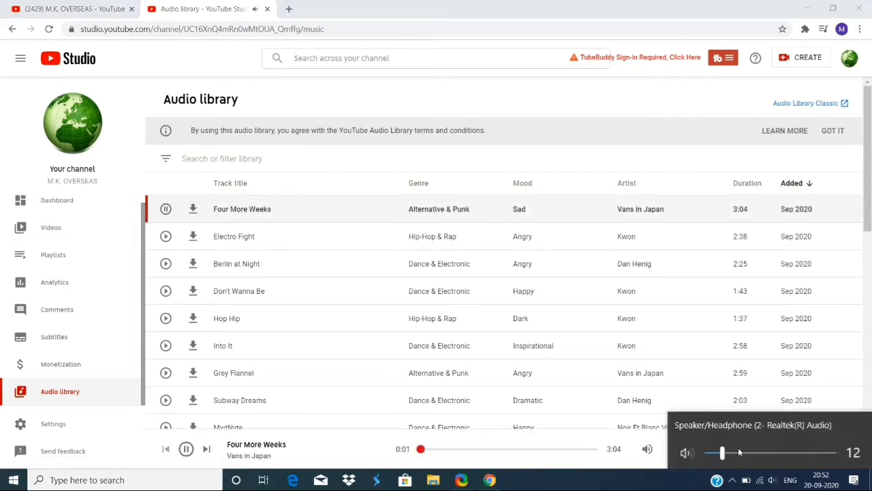
left_click_drag(721, 453, 741, 453)
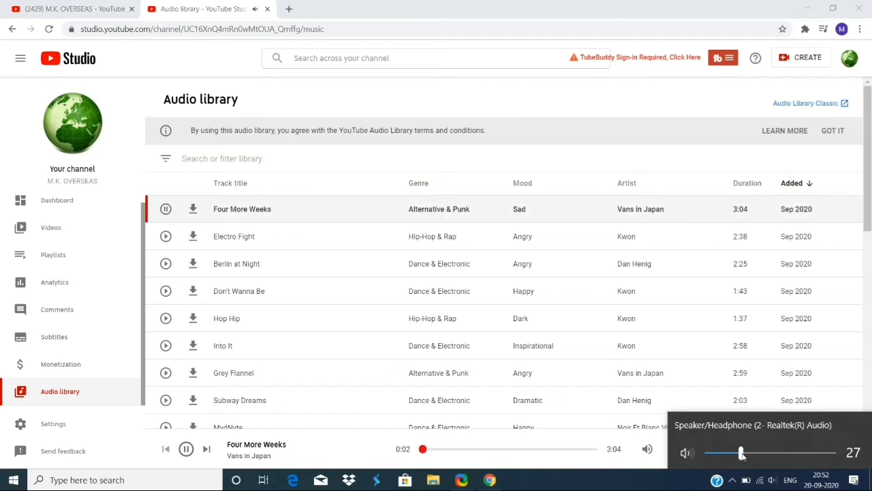
left_click(165, 210)
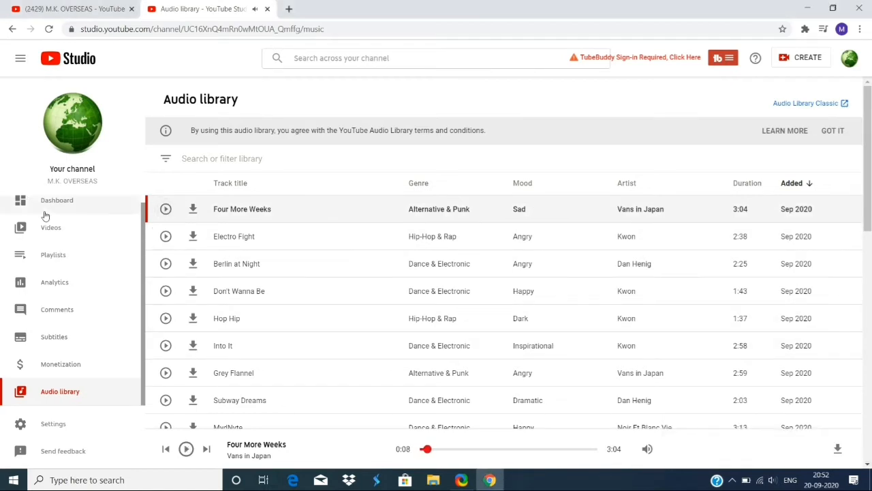
left_click(53, 424)
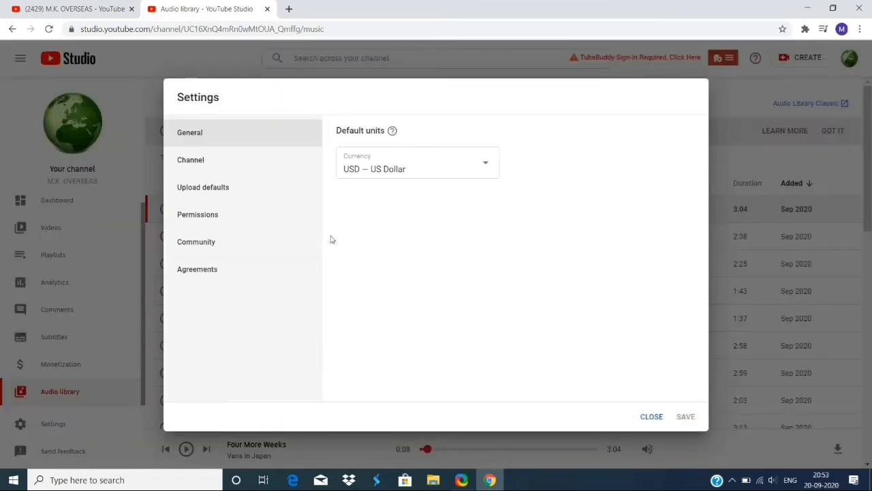
Add the keywords technical, nature, beauty and flowers in the channel's Basic info
left_click(197, 162)
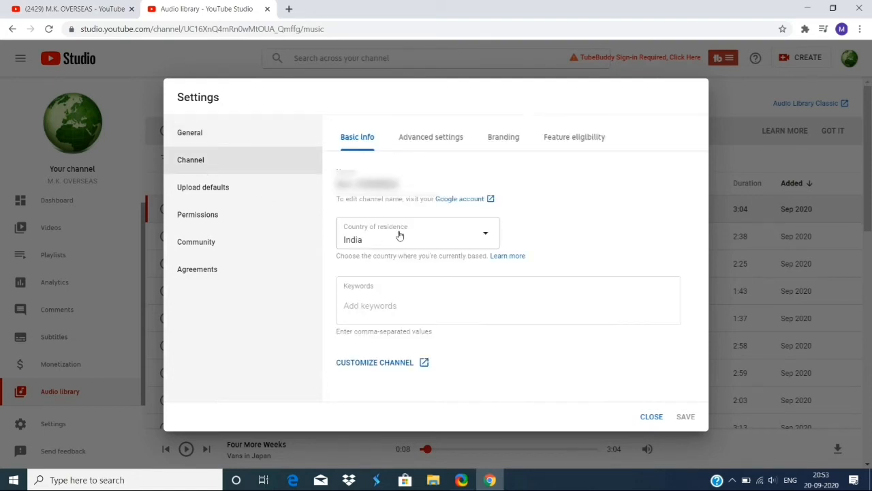
left_click(384, 299)
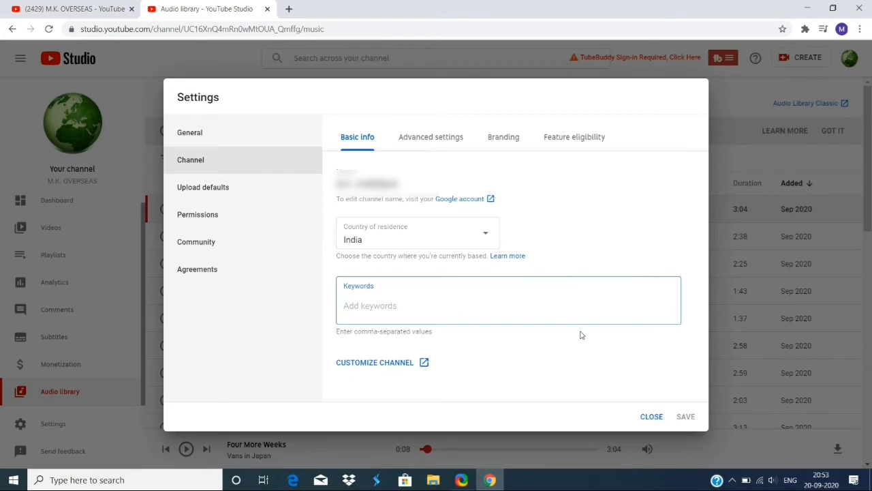
type("technical,")
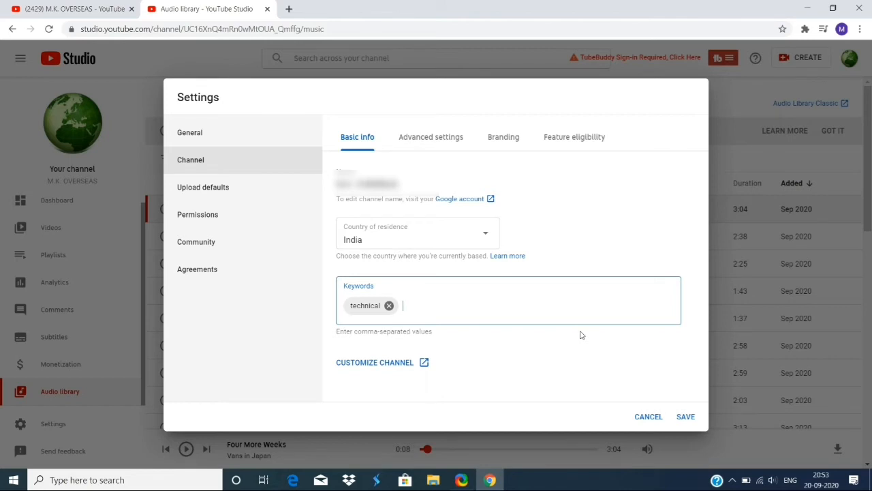
type("nature,")
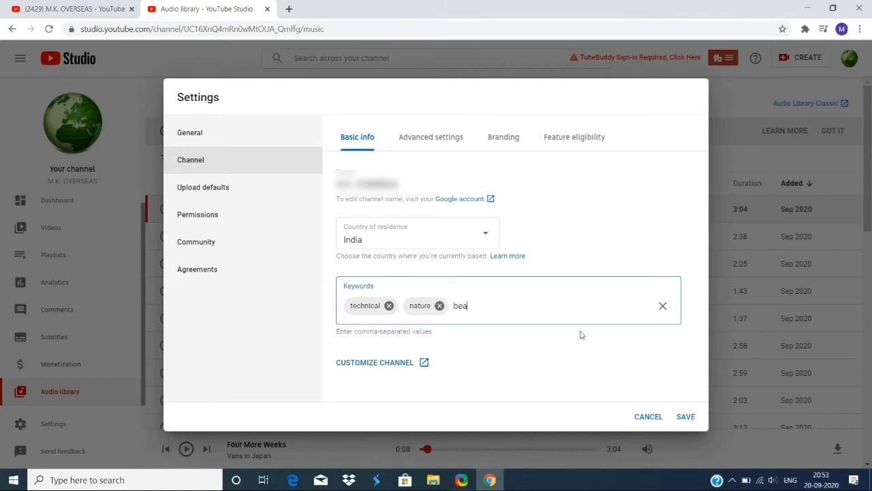
type("beauty,")
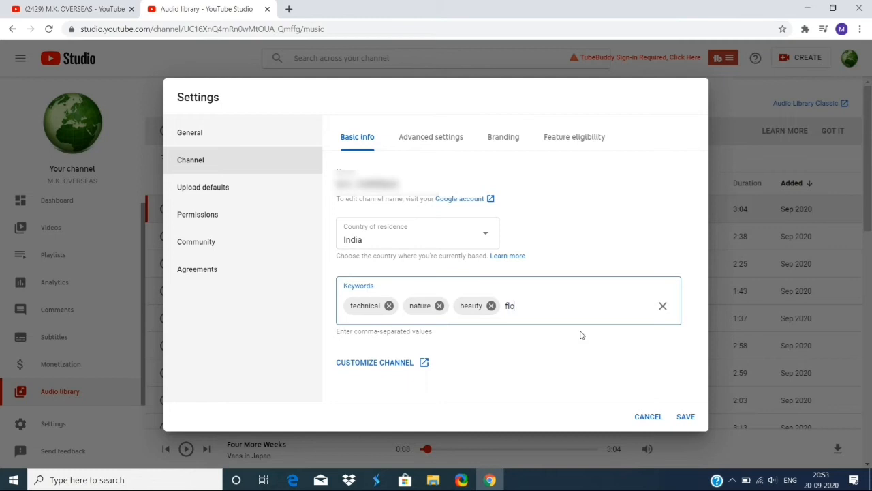
type("flowers,")
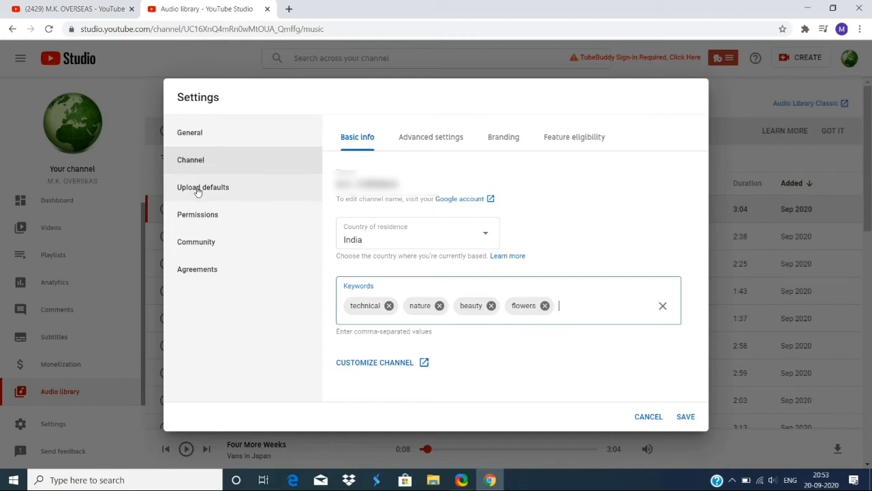
left_click(292, 349)
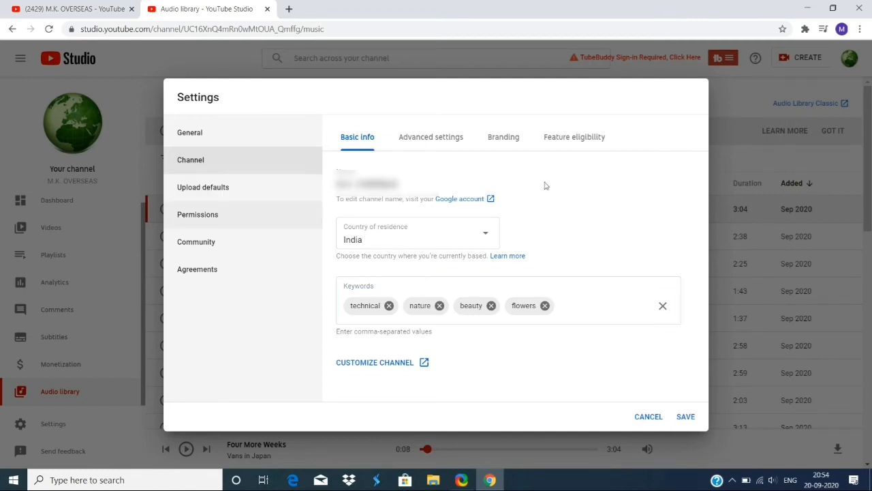
In Advanced settings, set the audience to 'No, set this channel as not made for kids'
left_click(443, 139)
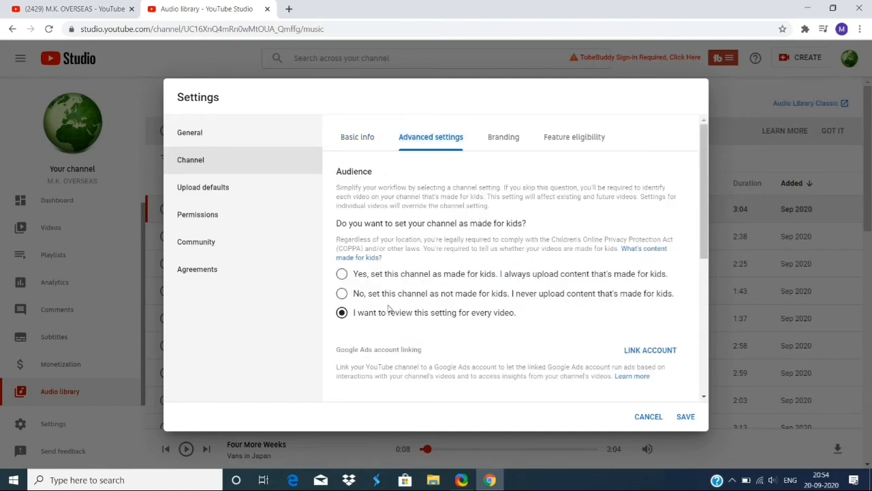
scroll(526, 323, "down", 2)
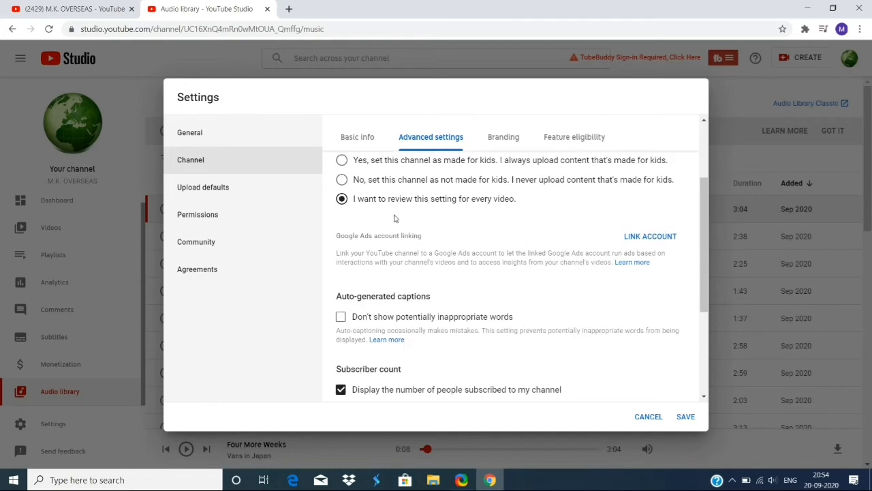
scroll(394, 218, "up", 1)
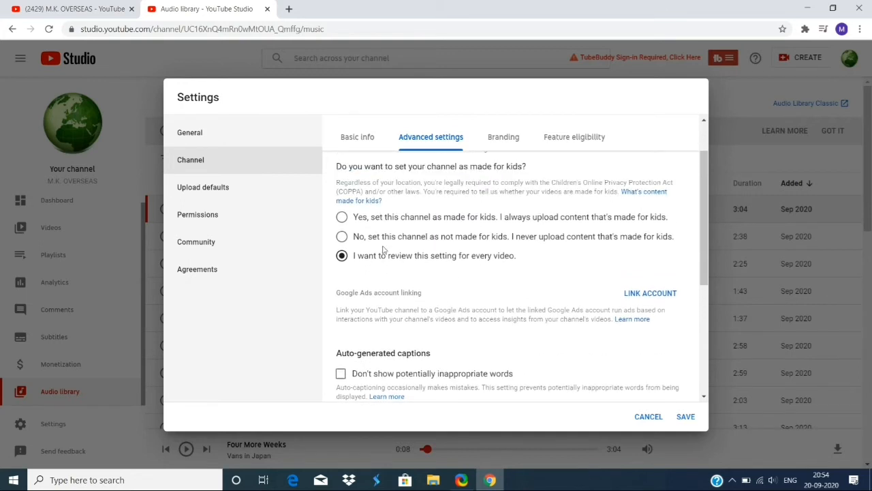
left_click(342, 236)
left_click(343, 217)
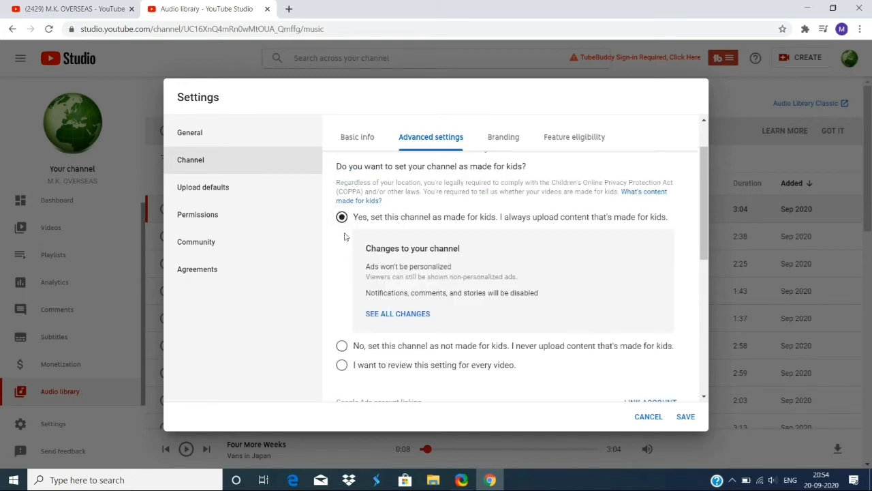
left_click(342, 346)
Scroll through the remaining advanced settings and switch to Branding
scroll(504, 363, "down", 1)
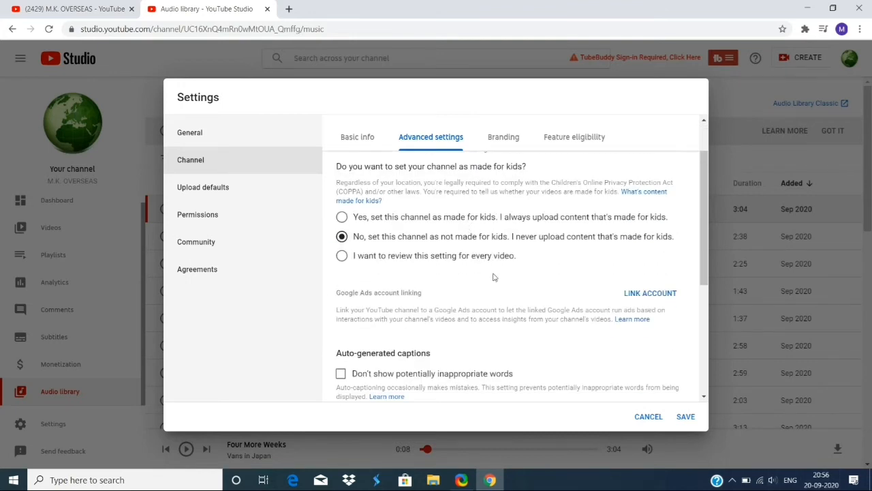
scroll(477, 285, "down", 1)
scroll(475, 286, "down", 1)
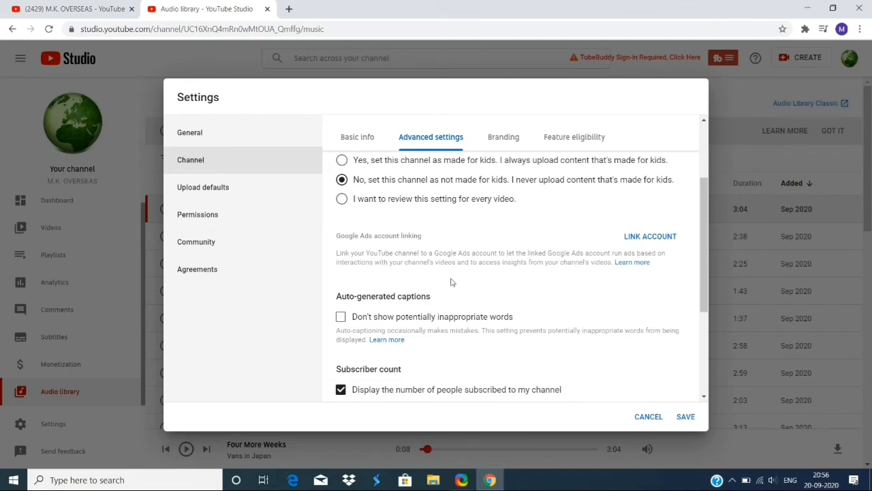
scroll(450, 286, "down", 2)
scroll(439, 308, "down", 1)
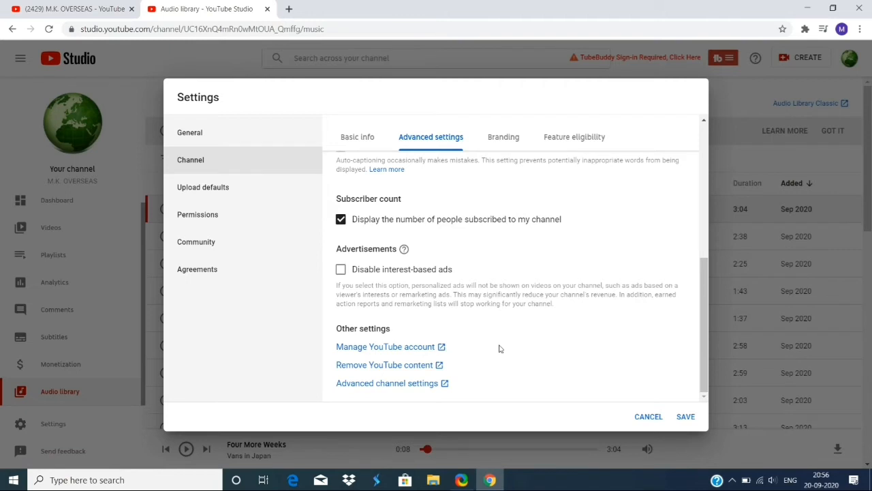
left_click(506, 140)
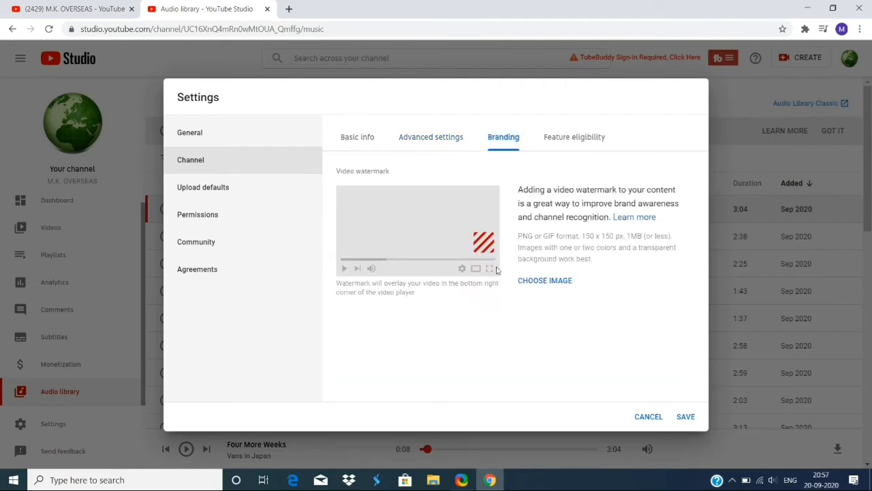
left_click(535, 284)
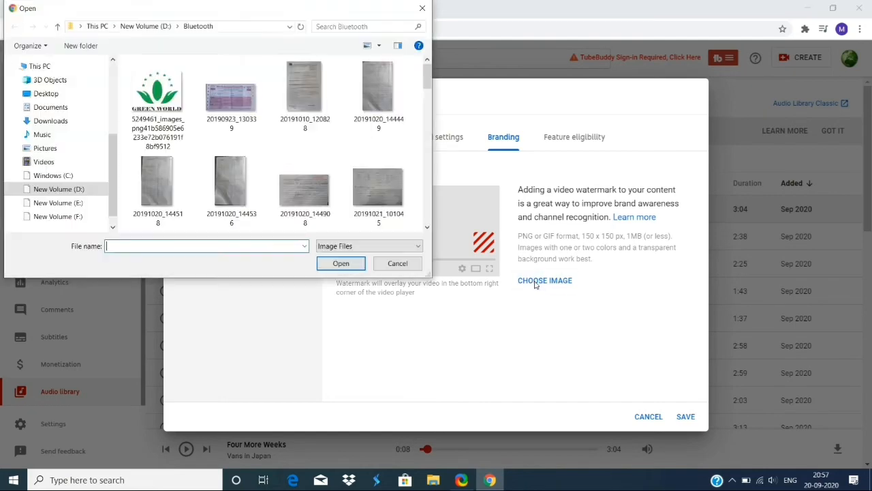
scroll(331, 191, "down", 6)
scroll(329, 189, "up", 3)
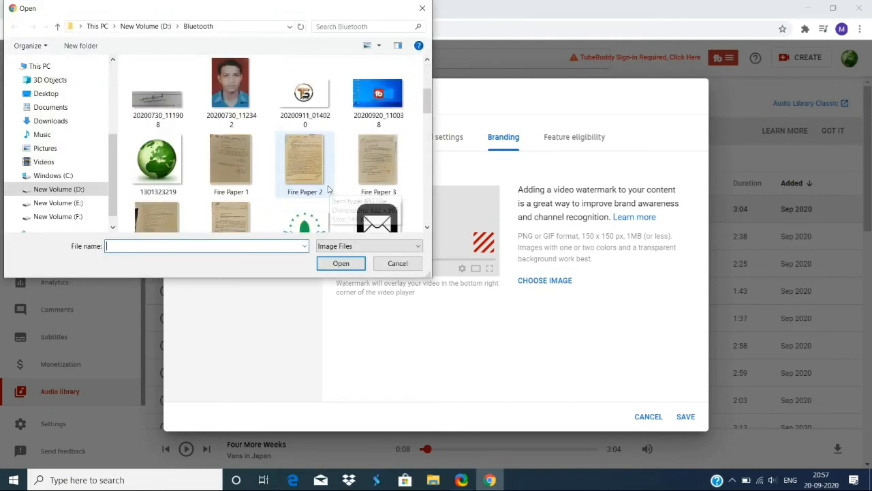
left_click(157, 160)
left_click(341, 263)
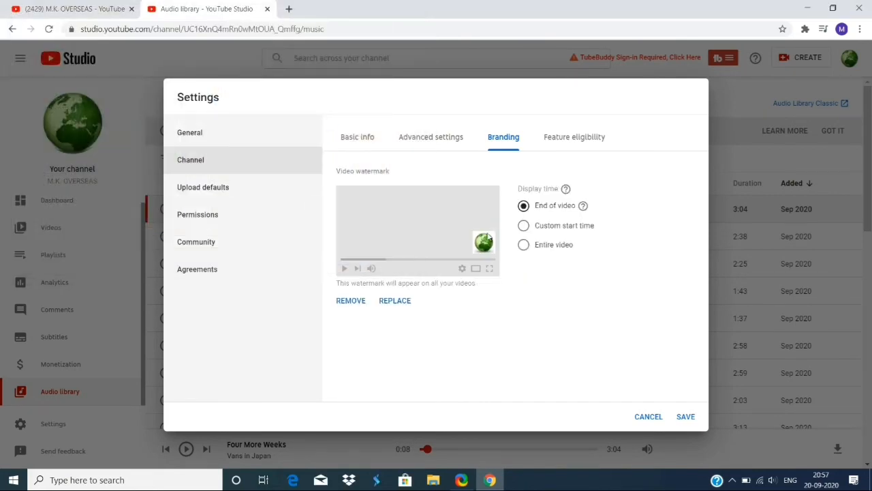
Try the custom start, entire video and end display options, then remove the watermark
left_click(527, 225)
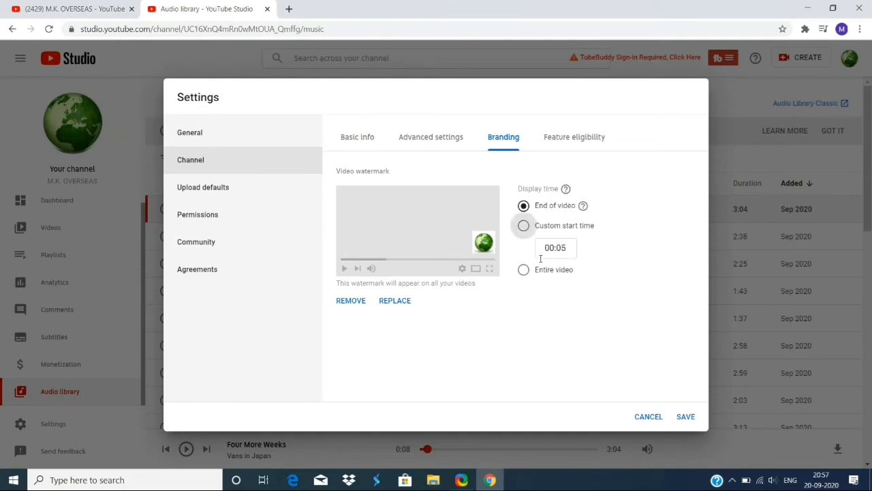
left_click(526, 271)
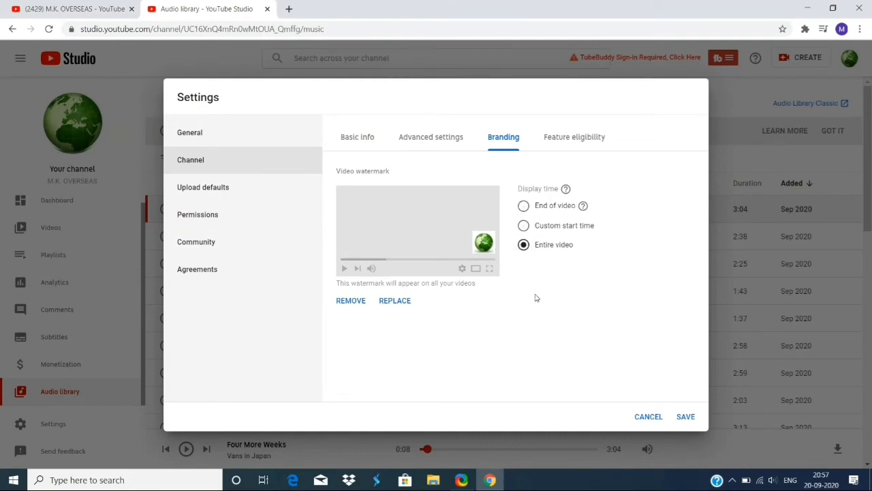
left_click(524, 207)
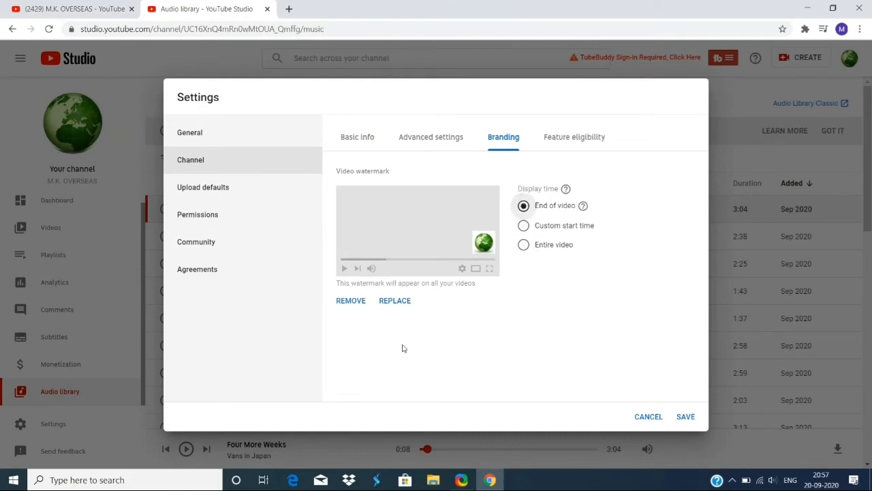
left_click(353, 304)
left_click(556, 152)
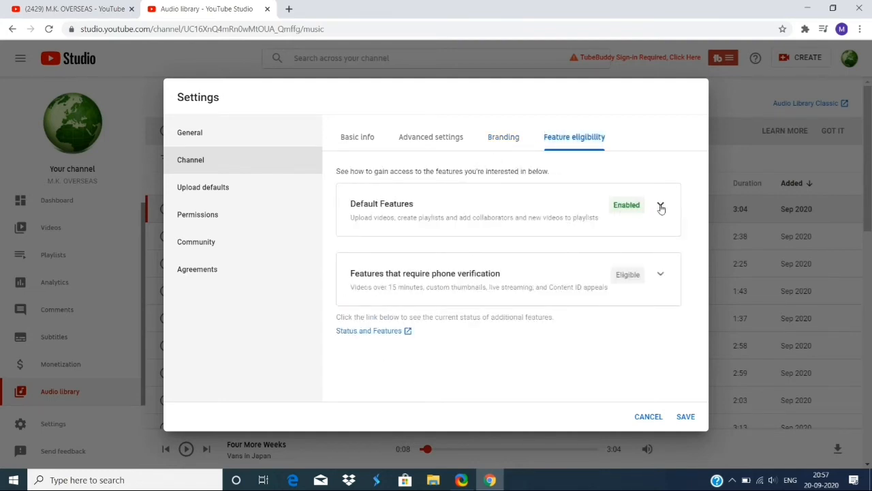
Expand the Default Features details, then the phone verification feature requirements
left_click(660, 207)
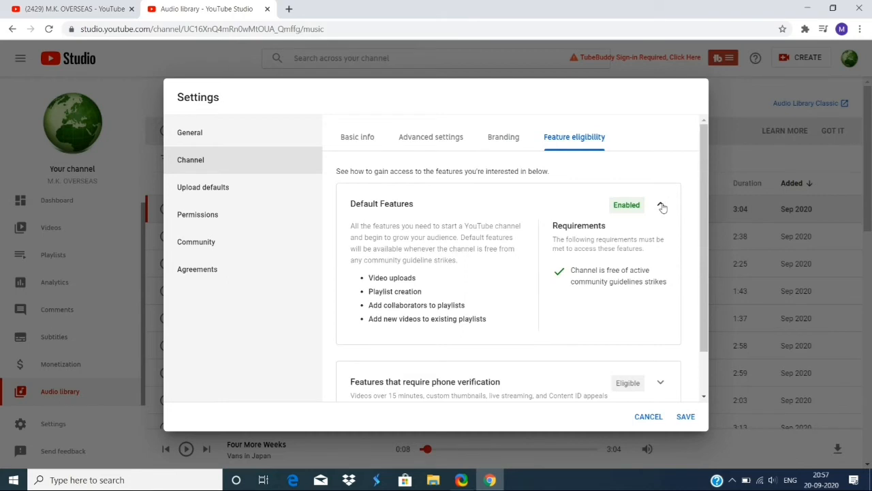
left_click(661, 206)
left_click(661, 275)
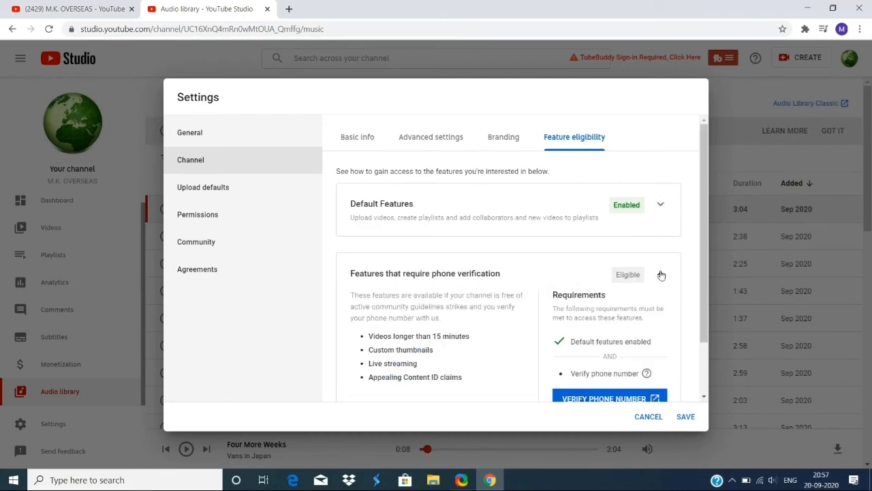
scroll(660, 279, "down", 1)
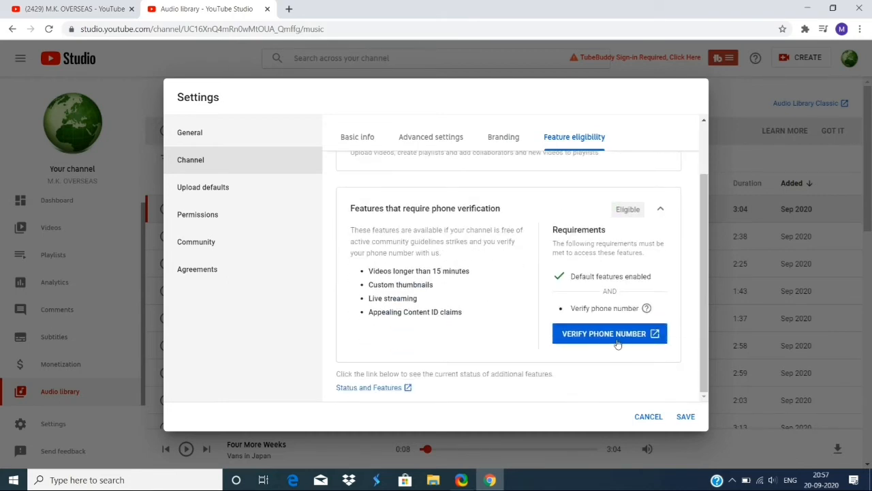
Start phone verification with the code sent by text message and enter the phone number
left_click(590, 334)
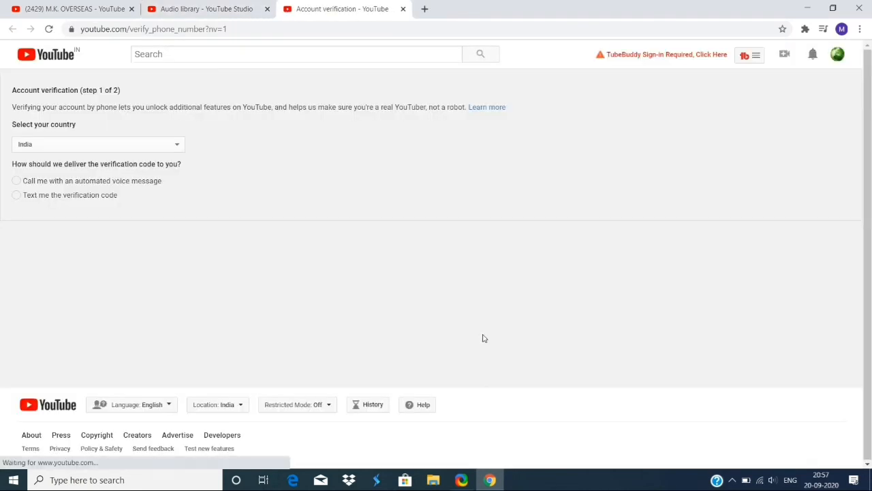
left_click(20, 197)
left_click(37, 267)
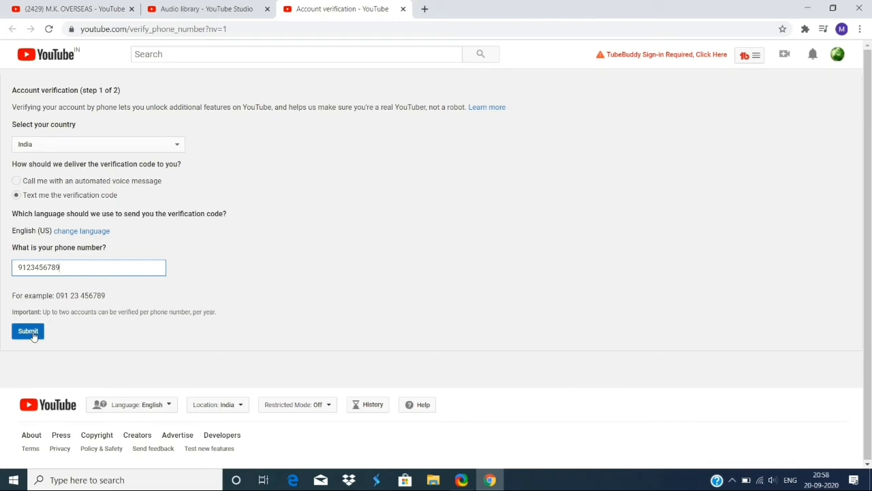
left_click_drag(28, 195, 128, 223)
left_click(223, 245)
Close the account verification page and collapse the phone verification details
left_click(403, 9)
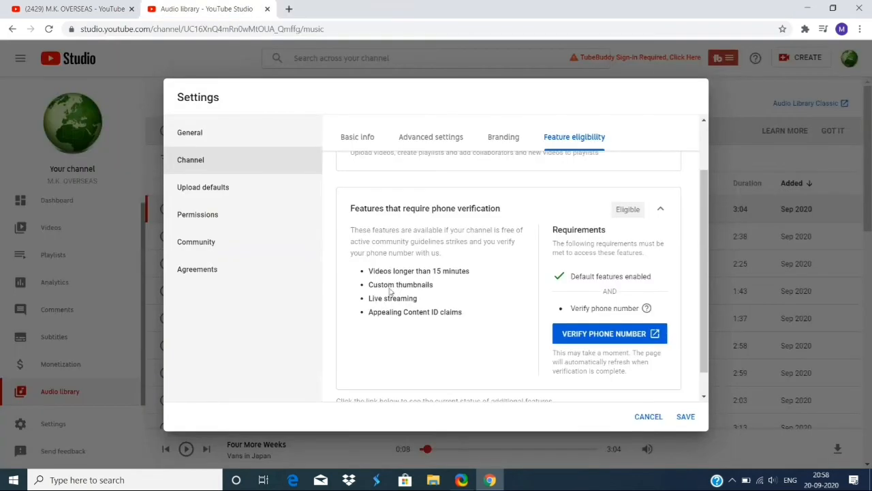
scroll(623, 400, "down", 1)
scroll(600, 362, "up", 3)
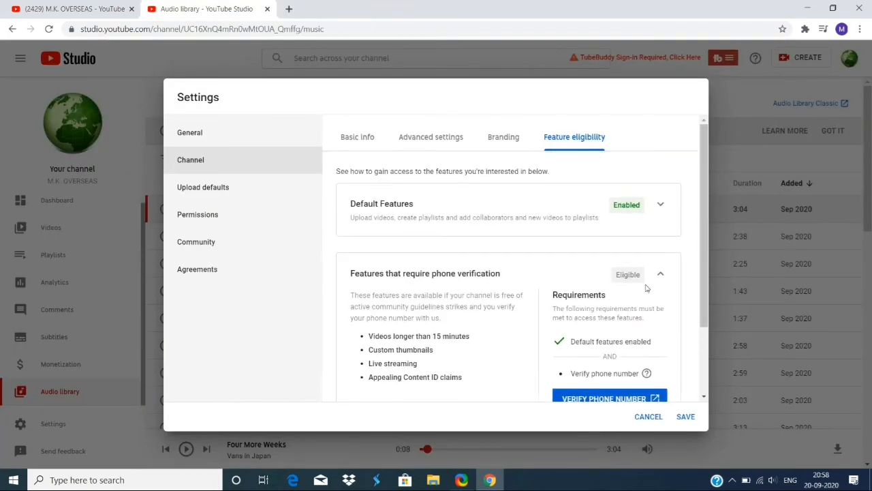
left_click(662, 275)
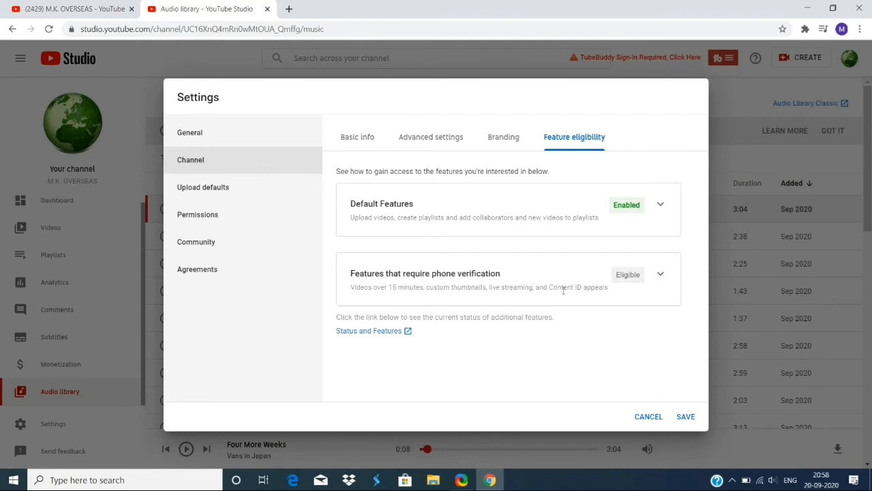
Review the Status and Features page showing zero copyright and Community Guidelines strikes, then close it
left_click(379, 331)
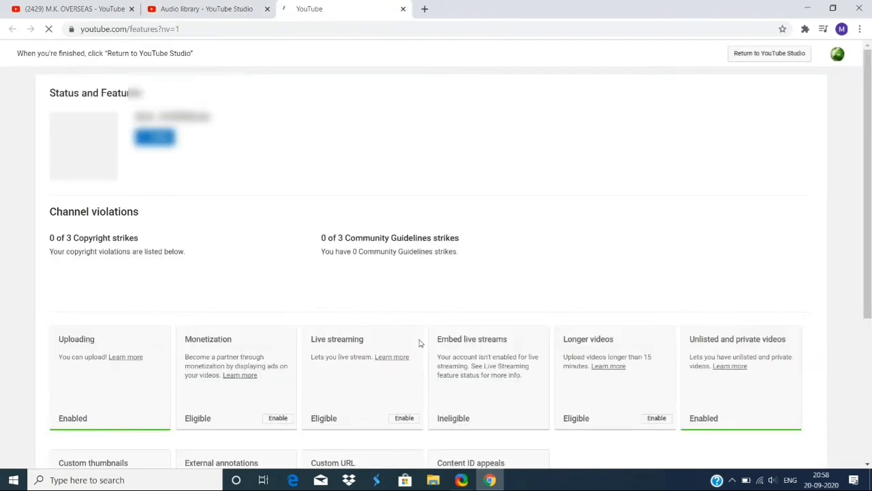
scroll(170, 284, "down", 2)
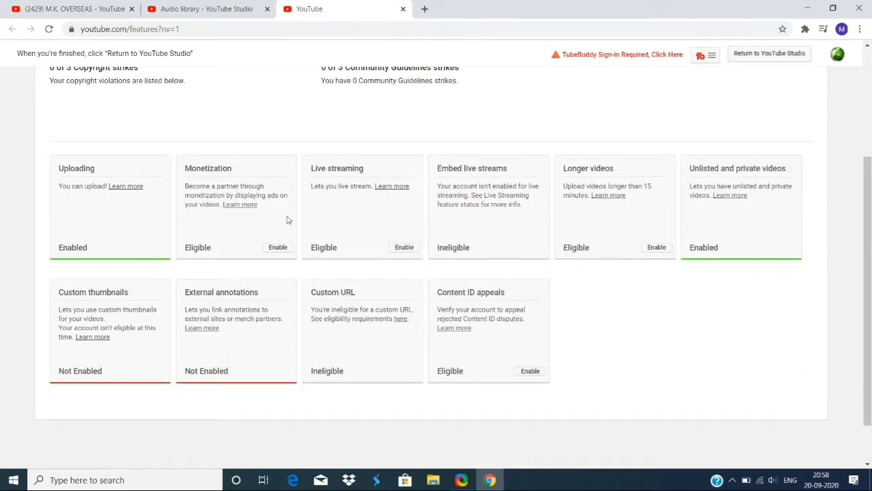
left_click_drag(47, 181, 190, 201)
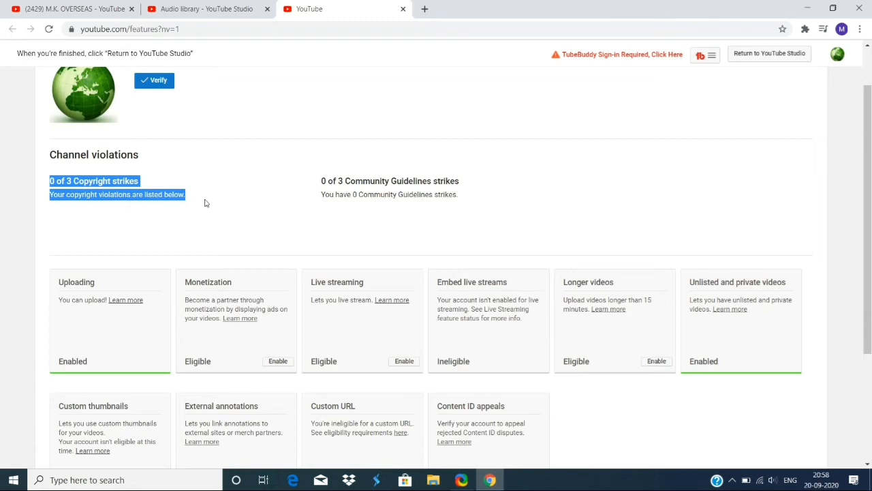
left_click_drag(333, 166, 391, 220)
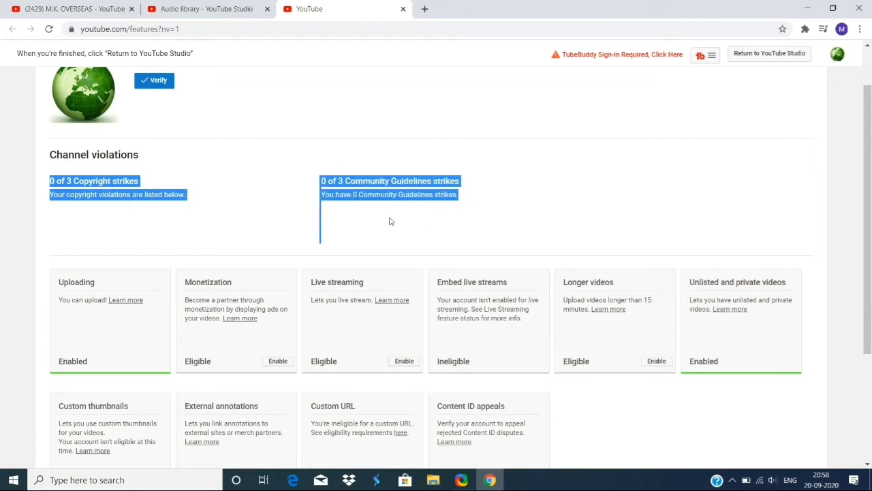
scroll(402, 233, "down", 1)
scroll(402, 232, "down", 1)
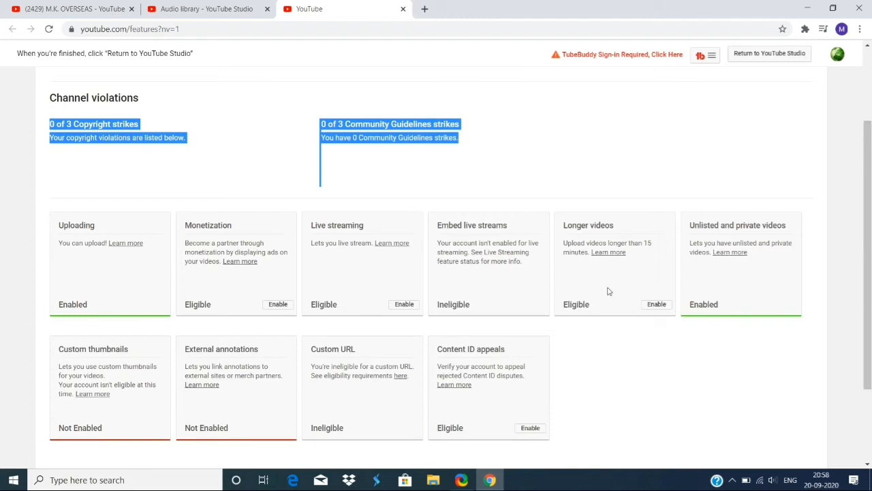
scroll(471, 376, "down", 1)
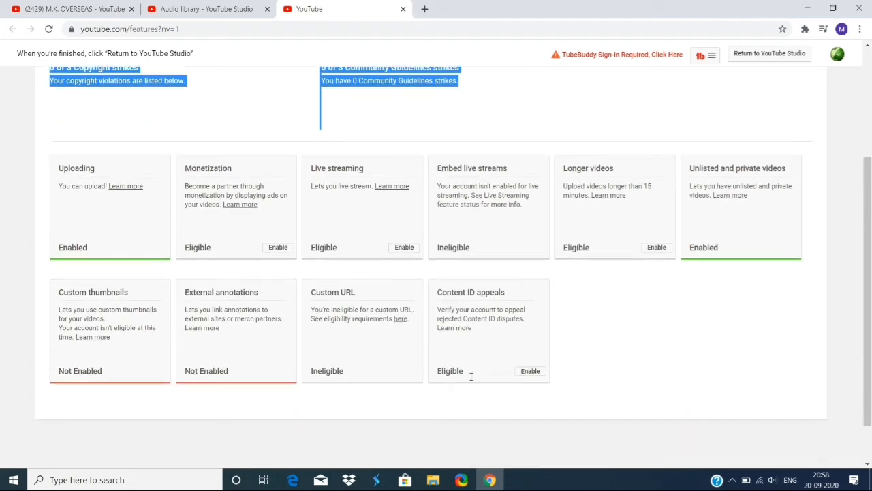
scroll(589, 394, "up", 3)
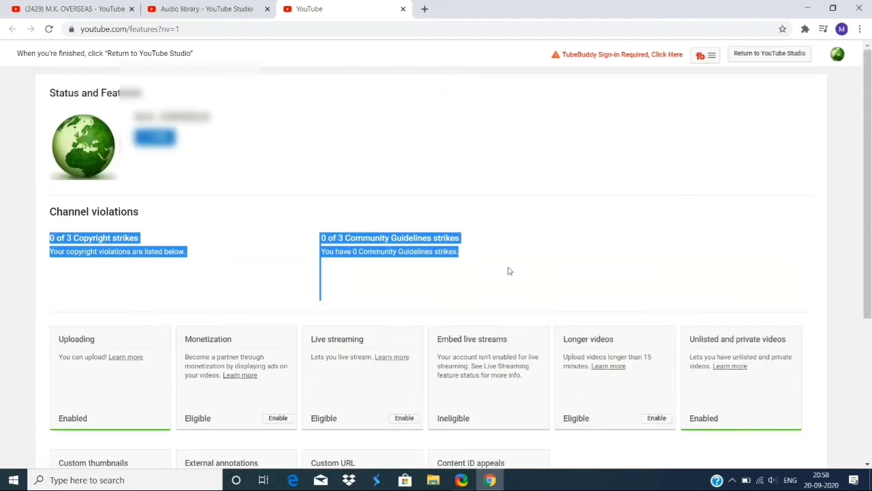
left_click(403, 9)
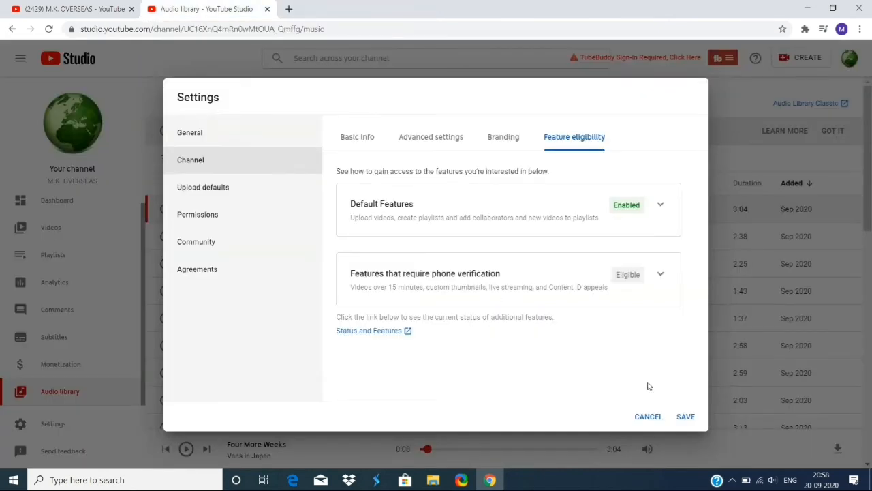
Set the default upload visibility to Private, then view the channel's Permissions list
left_click(220, 195)
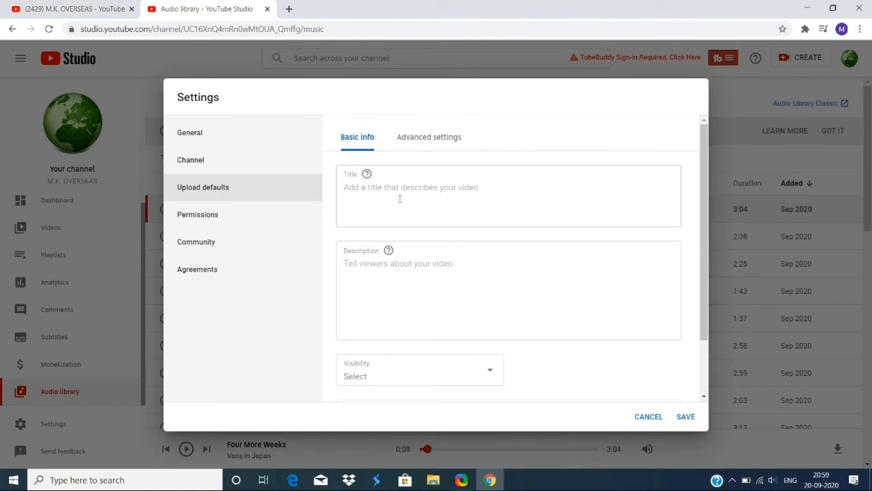
scroll(430, 245, "down", 1)
scroll(477, 245, "down", 1)
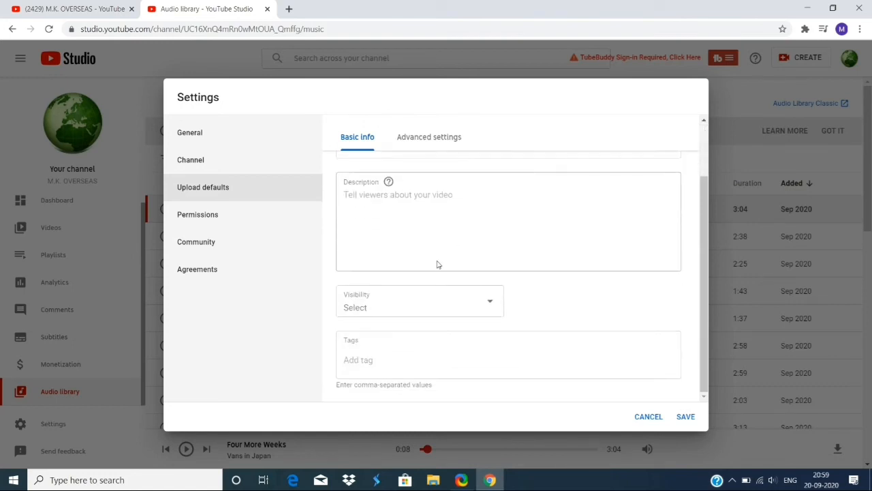
left_click(490, 305)
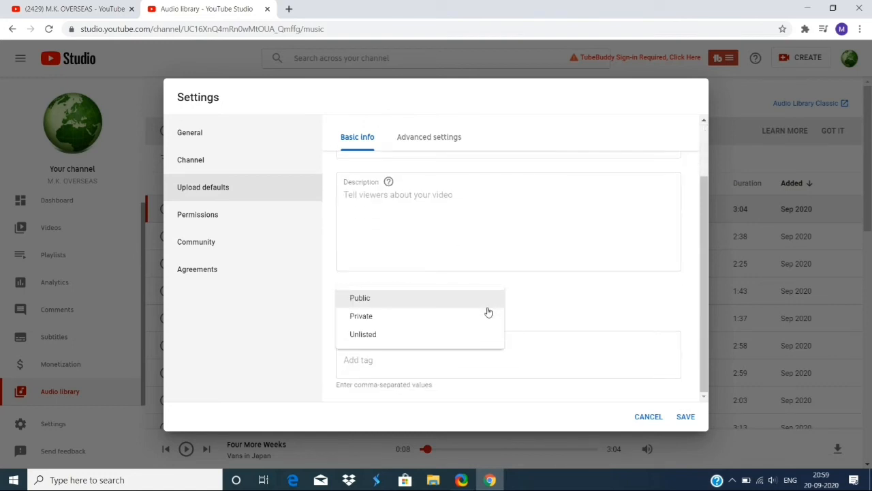
left_click(456, 320)
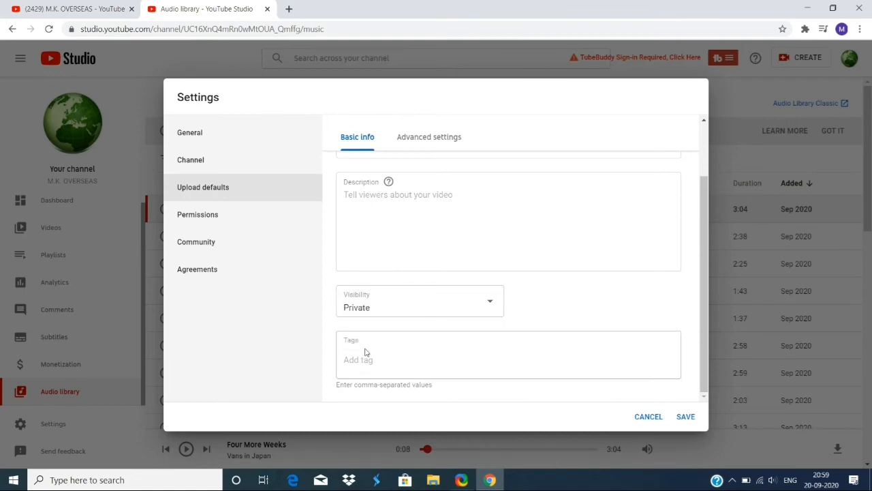
left_click(197, 214)
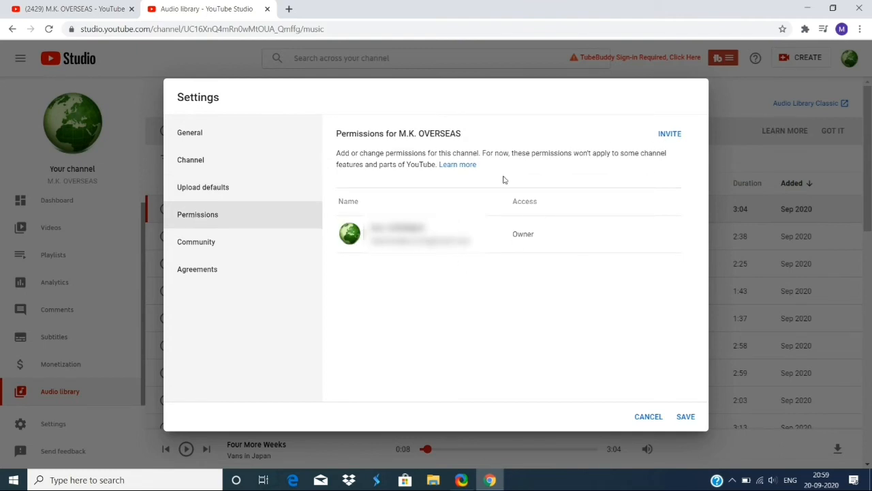
Toggle Block links in the Community settings on and then off again
left_click(218, 247)
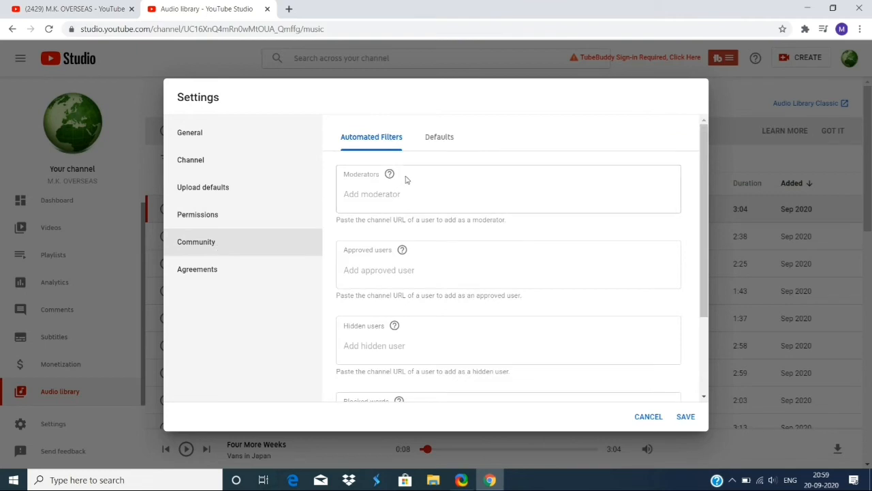
mouse_move(391, 175)
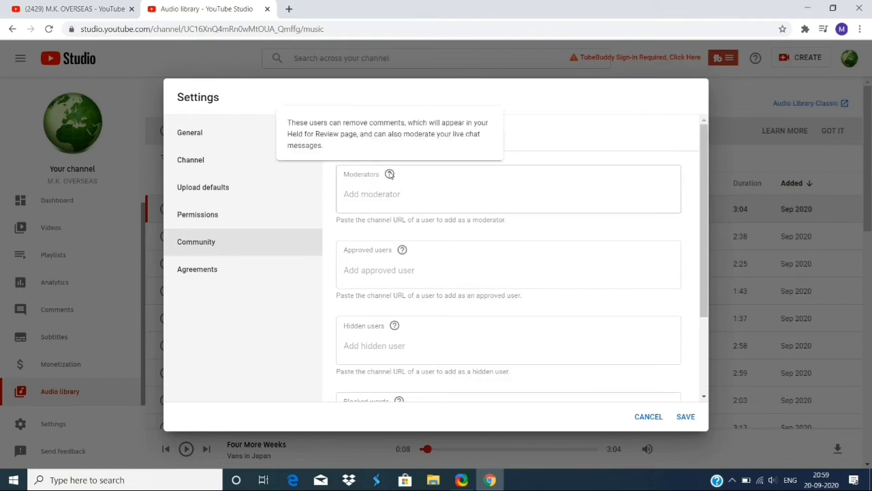
scroll(417, 259, "down", 1)
scroll(443, 289, "down", 1)
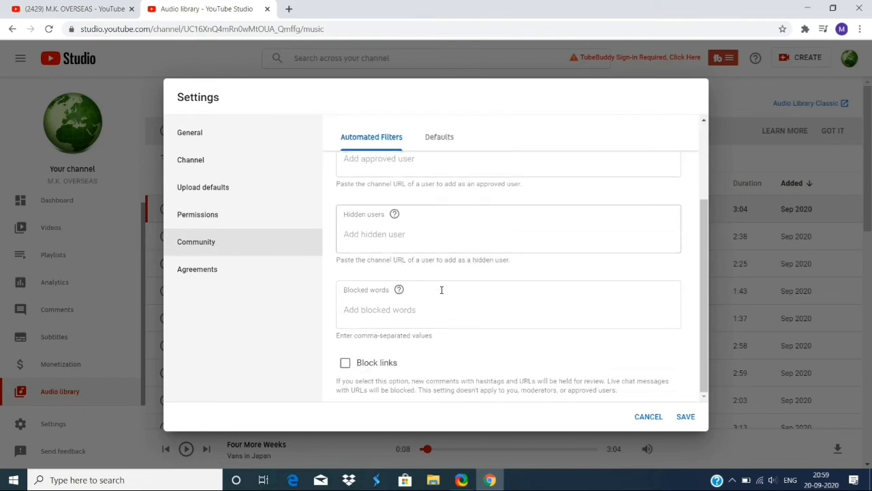
left_click(349, 373)
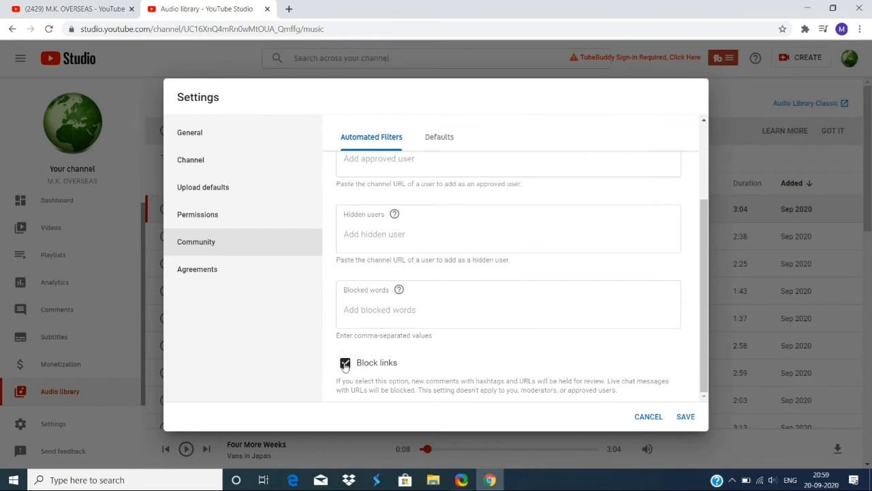
left_click(346, 365)
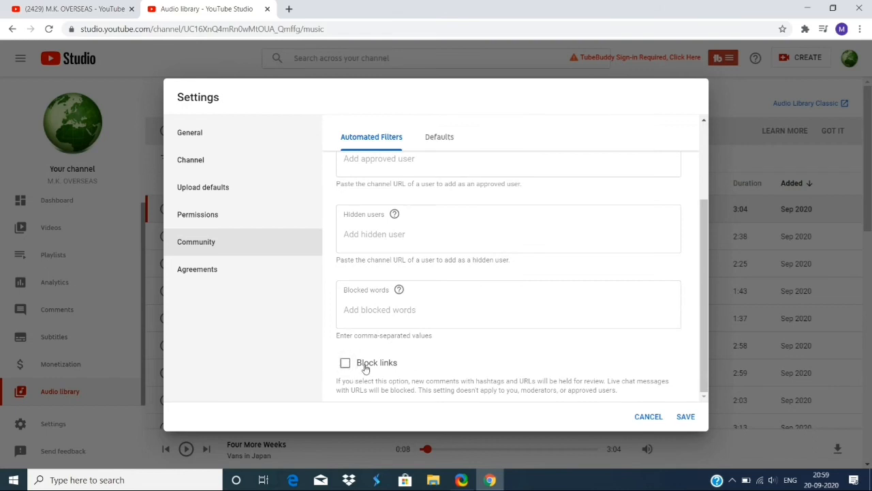
Close settings from Agreements, discarding the unsaved changes
left_click(196, 274)
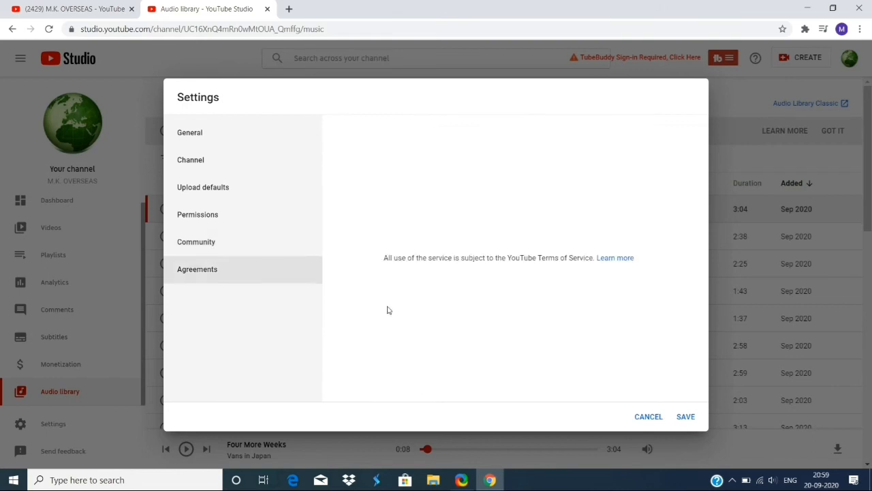
left_click(647, 417)
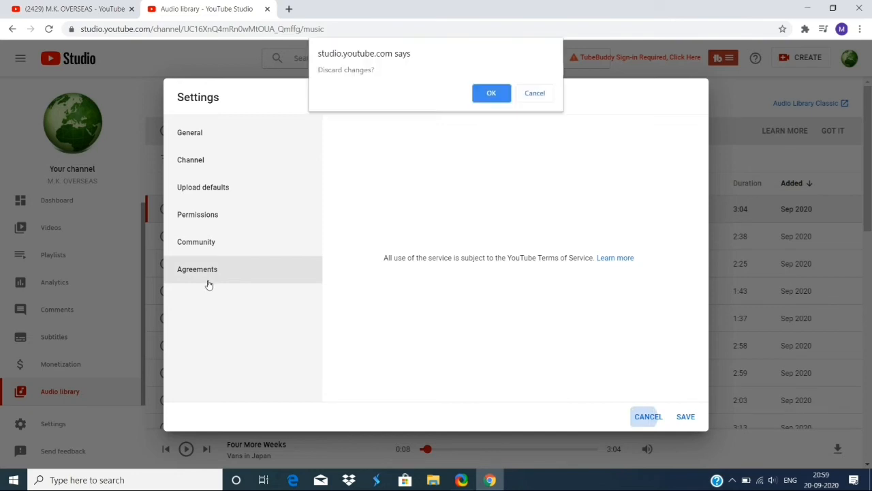
left_click(489, 94)
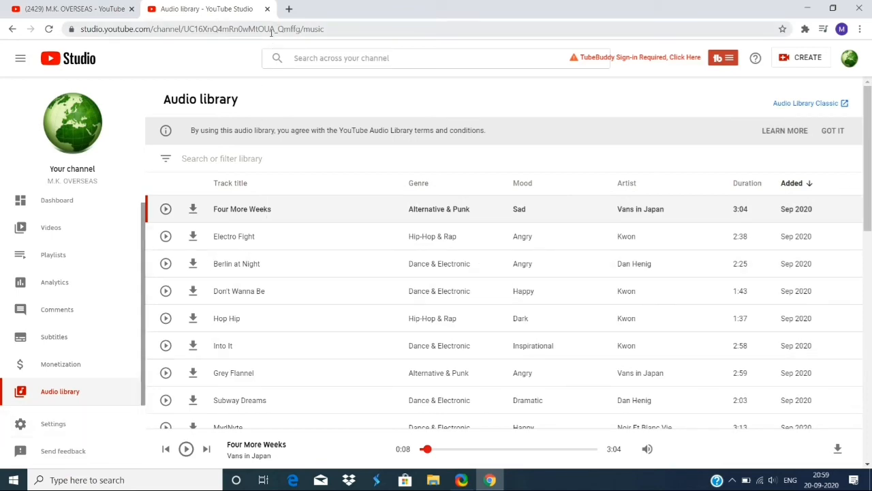
Switch to the channel's About page and scroll to its India, Facebook and Instagram links
left_click(99, 10)
scroll(423, 312, "down", 3)
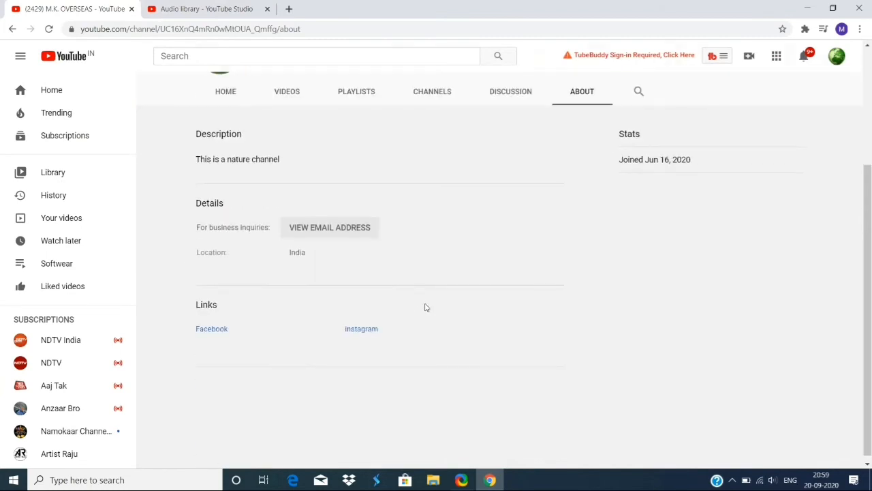
scroll(425, 305, "down", 1)
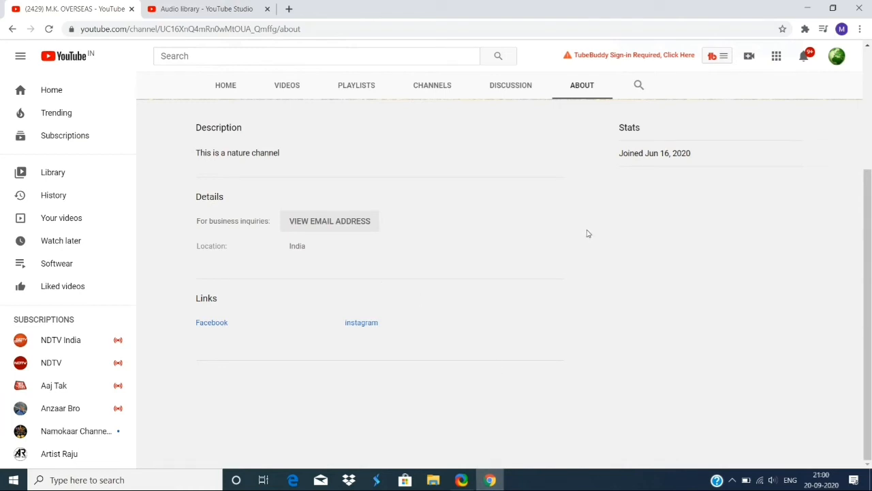
Choose Upload video from the Create camera menu
left_click(749, 55)
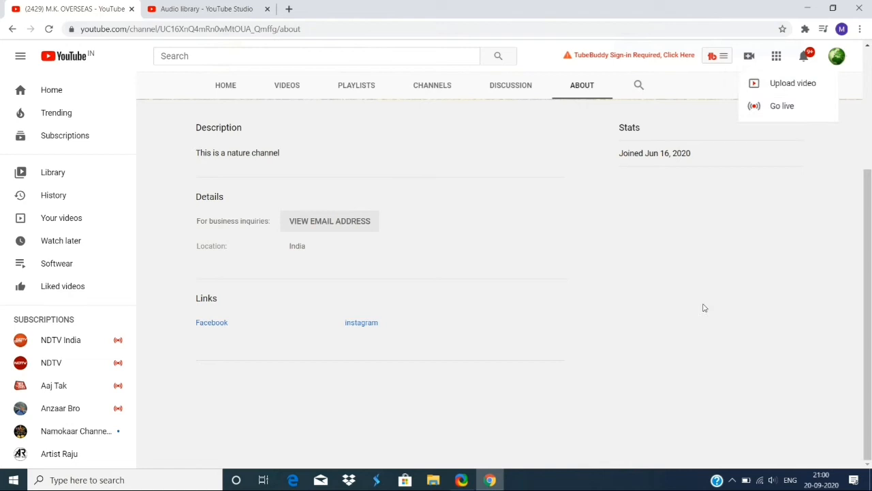
left_click(792, 84)
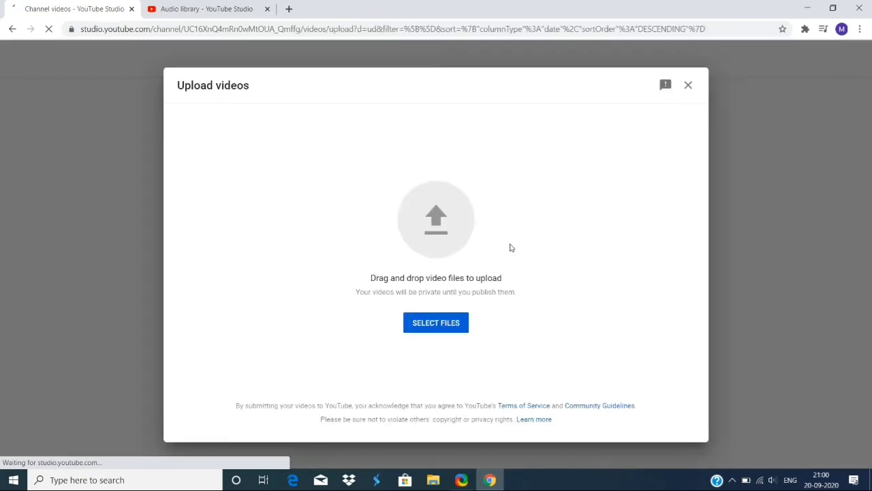
Select the Tubbuddy file from D:\Bluetooth and start uploading it
left_click(443, 327)
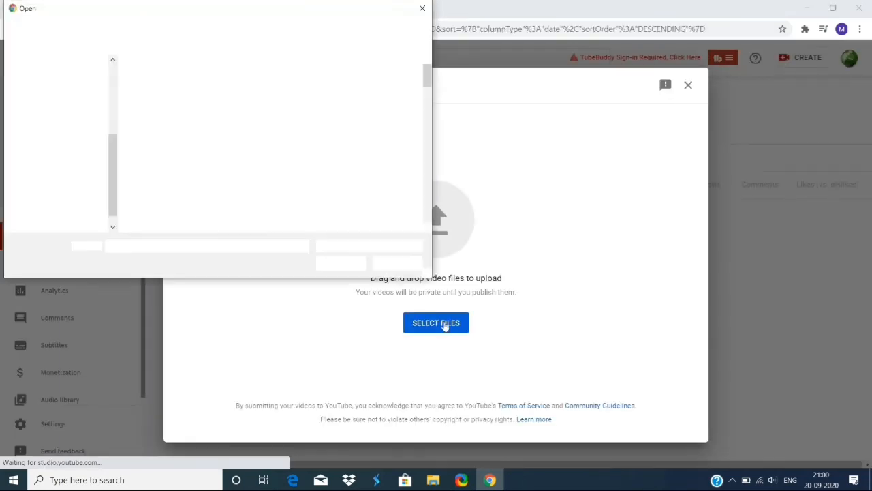
left_click_drag(428, 77, 425, 212)
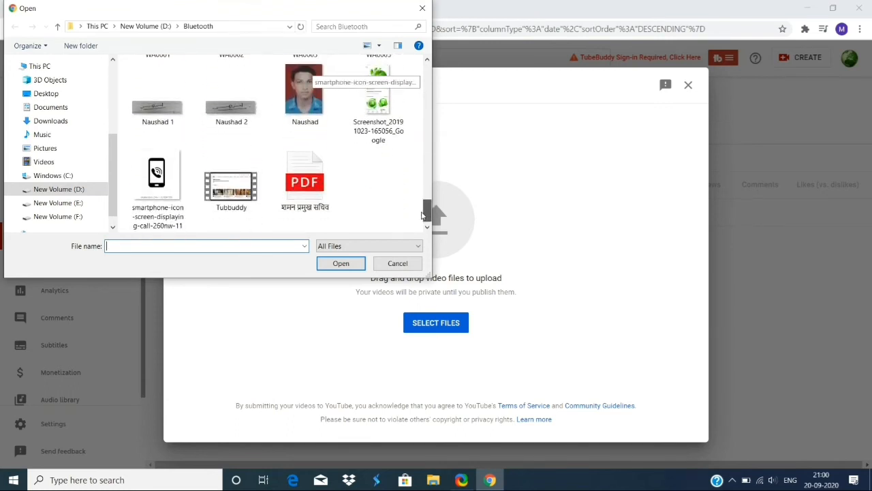
left_click(232, 195)
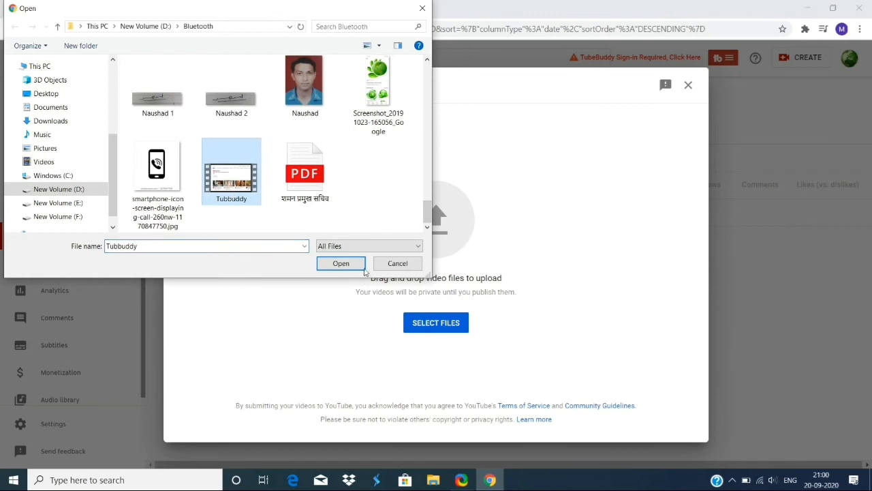
left_click(341, 264)
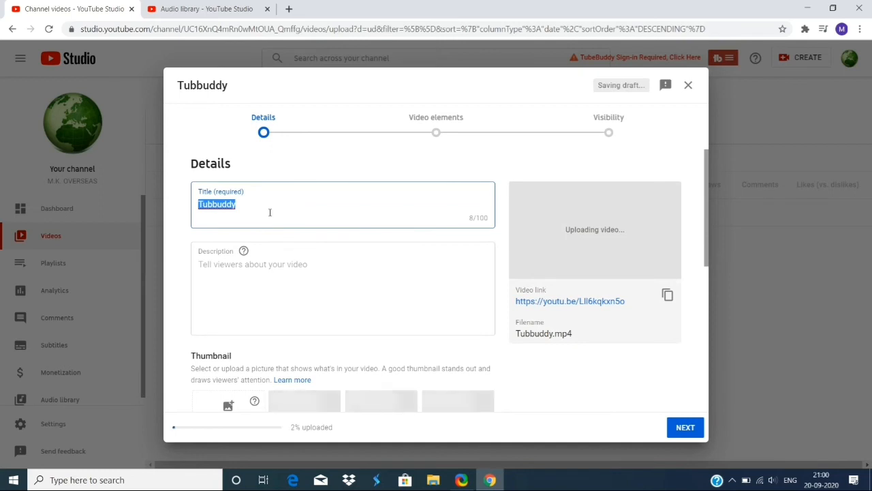
Replace the video title with 'Tubebuddy , How to grow your channel'
type("Tube")
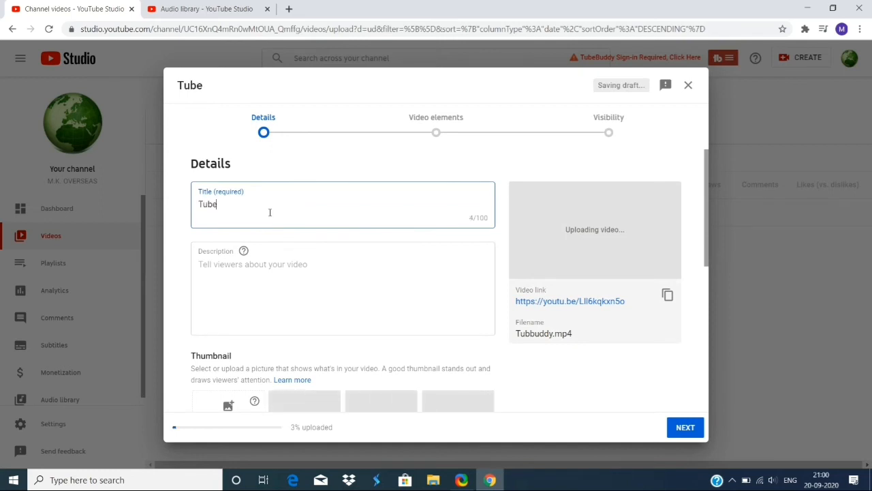
type("buddy ,")
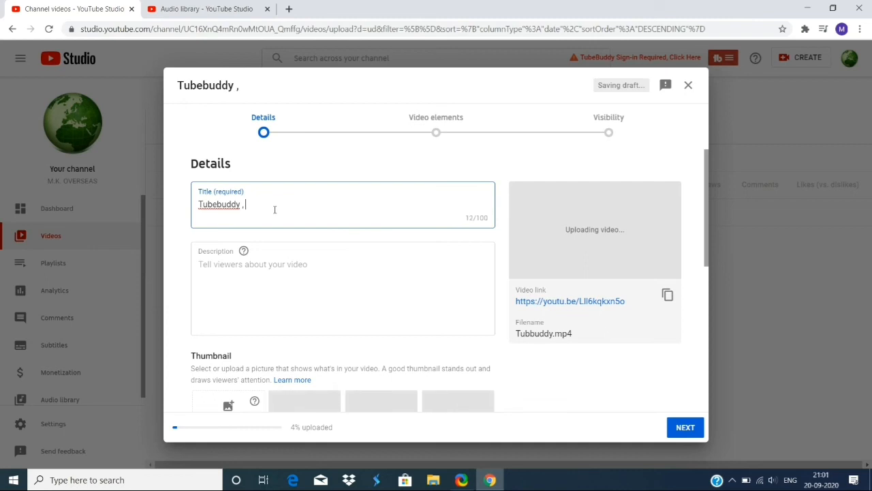
type("How to grow y")
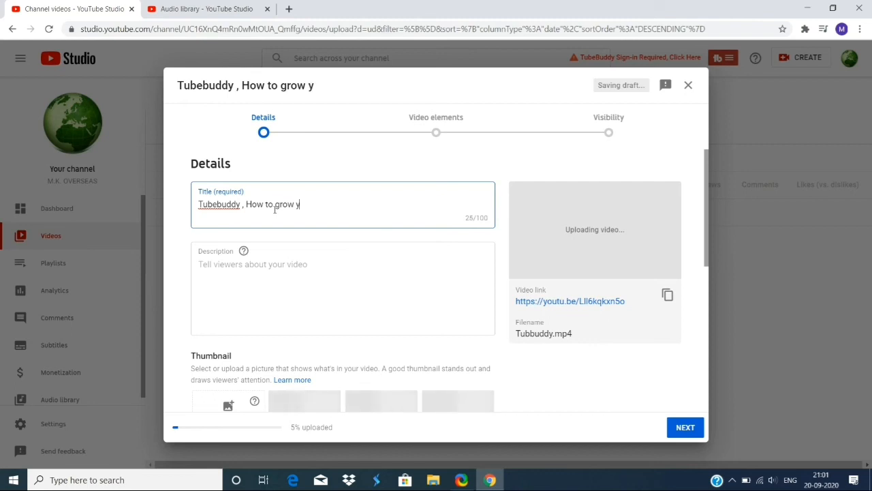
type("our channel")
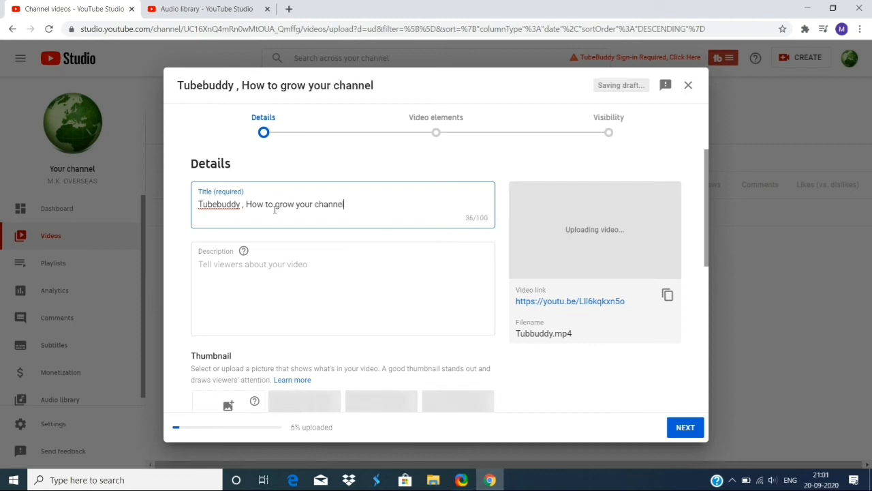
left_click(327, 267)
left_click(438, 218)
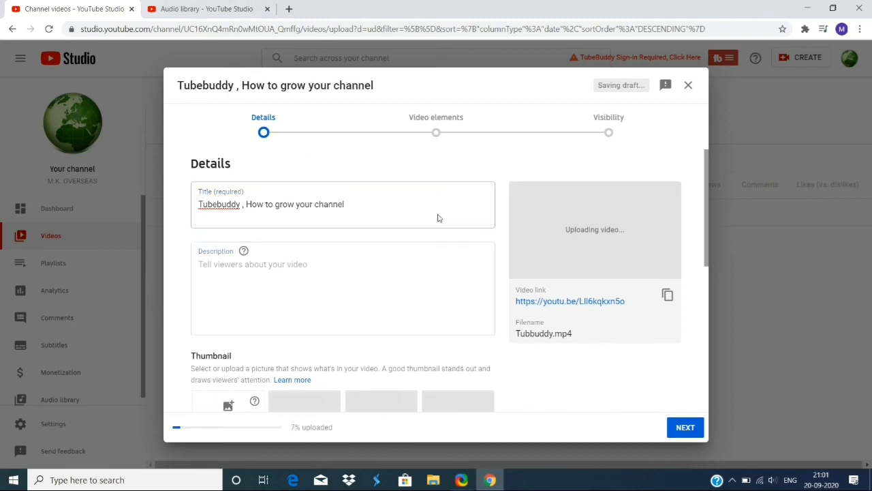
key("ctrl+a")
left_click(473, 220)
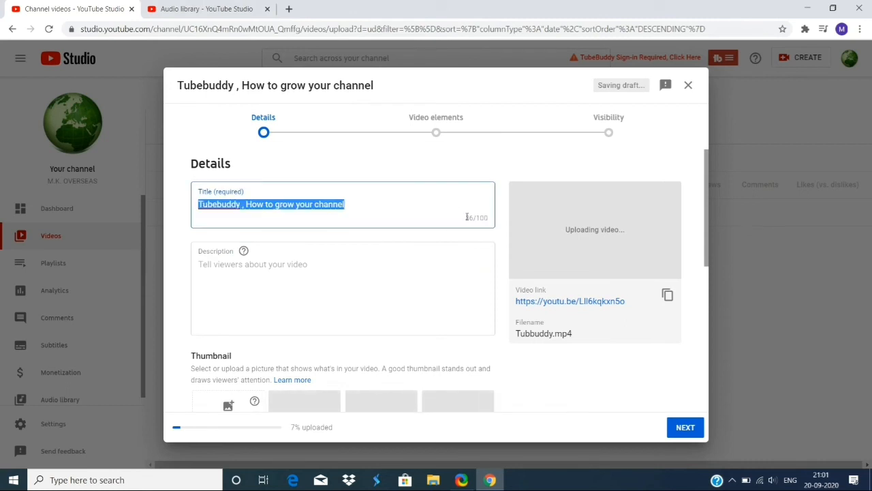
left_click(467, 217)
left_click(477, 218)
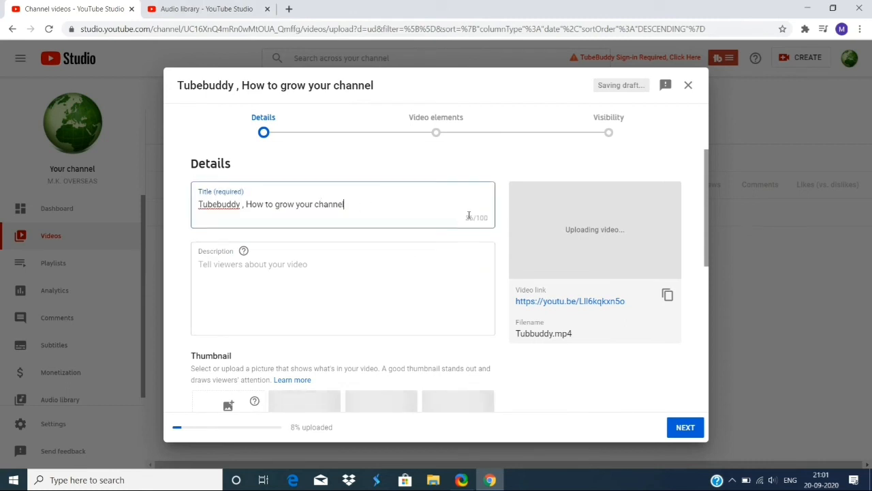
left_click(307, 278)
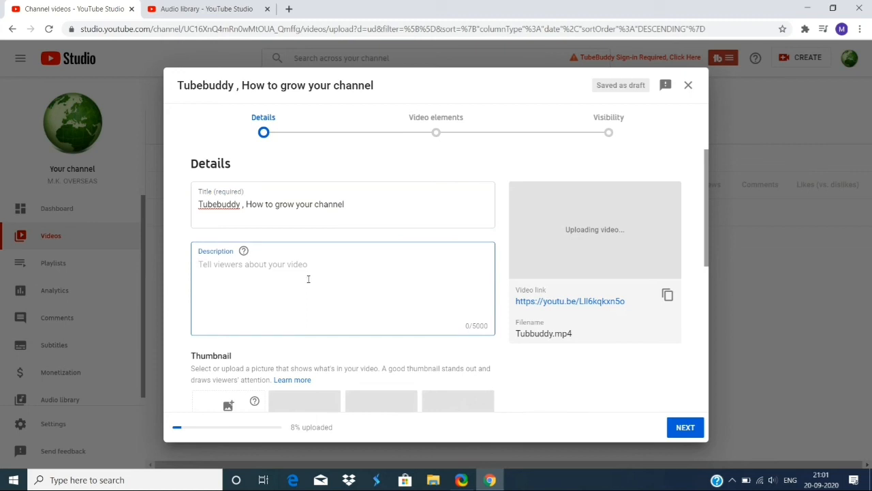
Write the description 'This is my new channel' with 'please to subscribe' on a new line
type("Thi")
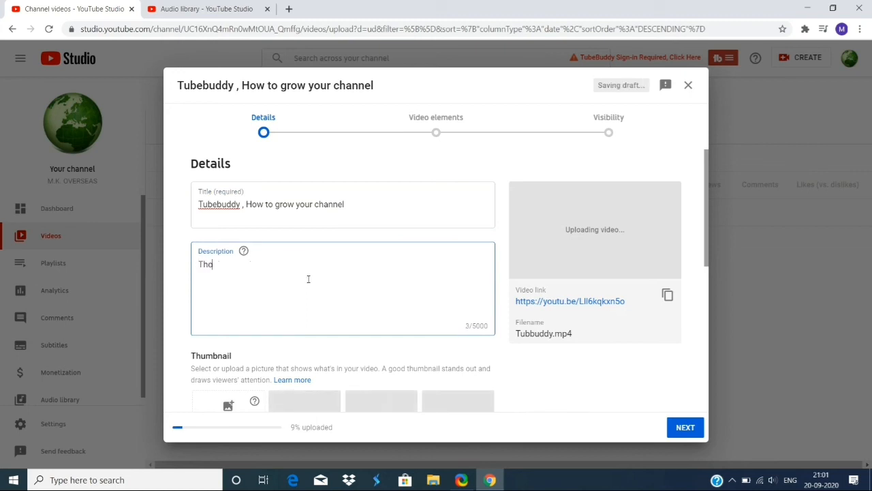
type("s is my n")
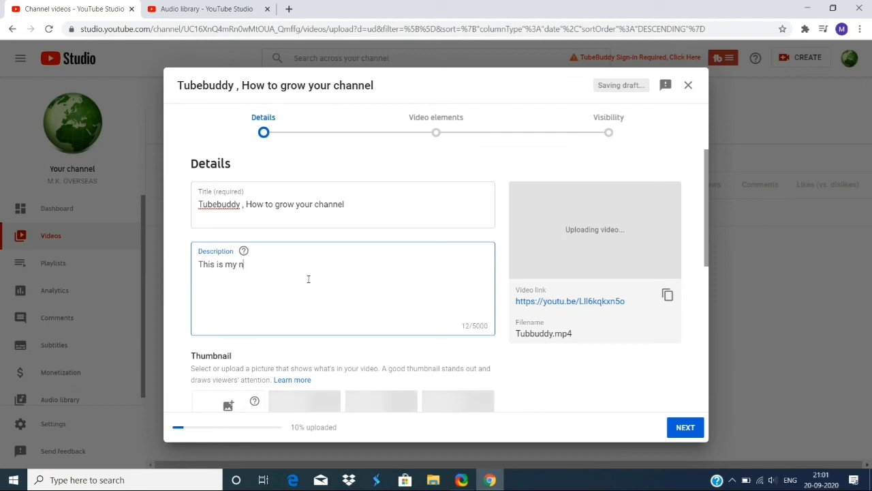
type("ew channe")
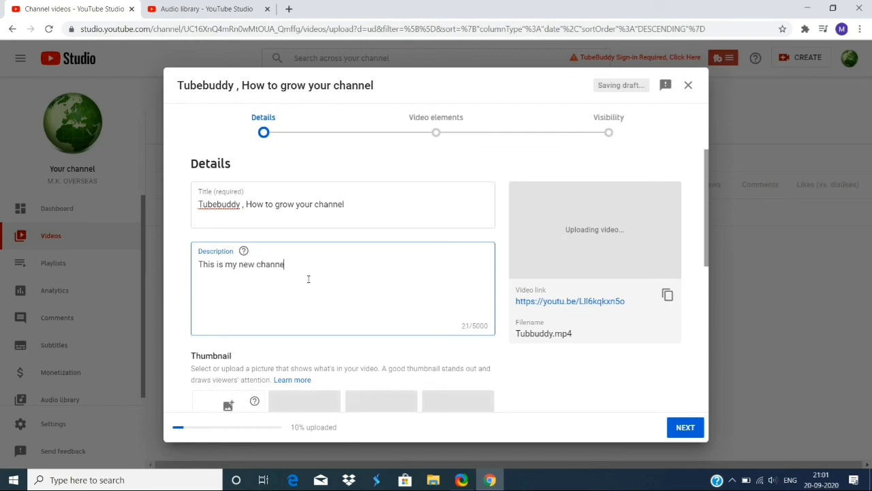
type("l")
key("Return")
key("Return")
type("please su")
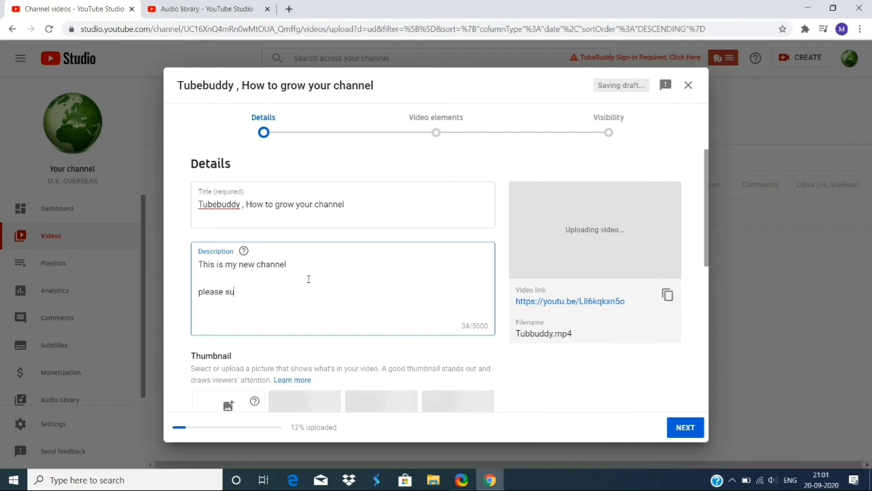
type("bscribe")
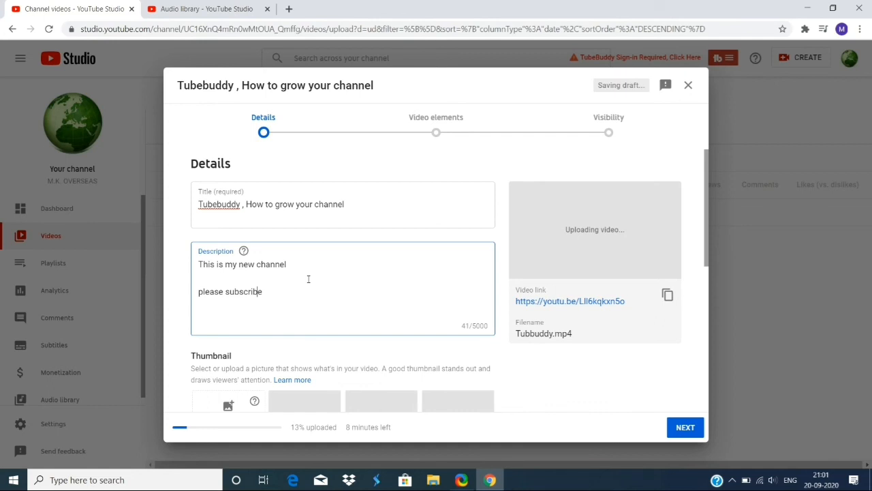
key("Left")
key("Left")
key("Left")
key("Left")
key("Left")
key("Left")
key("Left")
key("Left")
type("to")
scroll(295, 315, "down", 1)
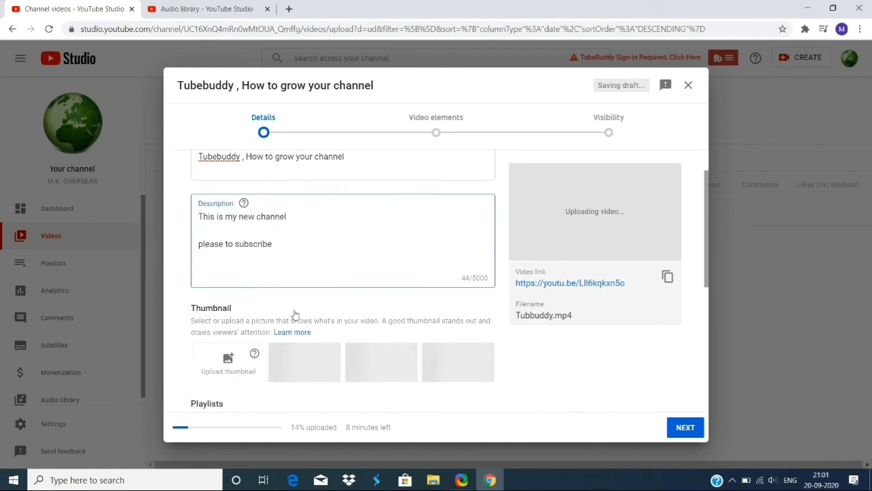
scroll(294, 314, "down", 3)
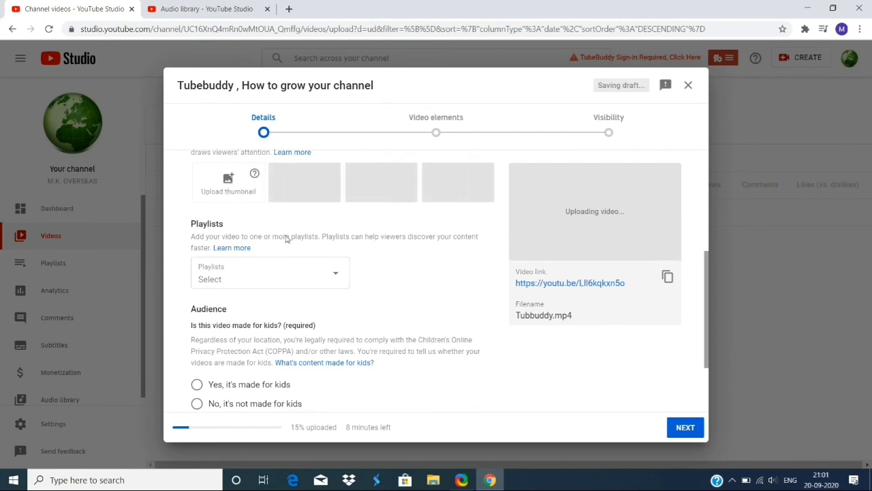
Dismiss the thumbnail verification prompt, mark the video not made for kids, and expand more options
left_click(255, 178)
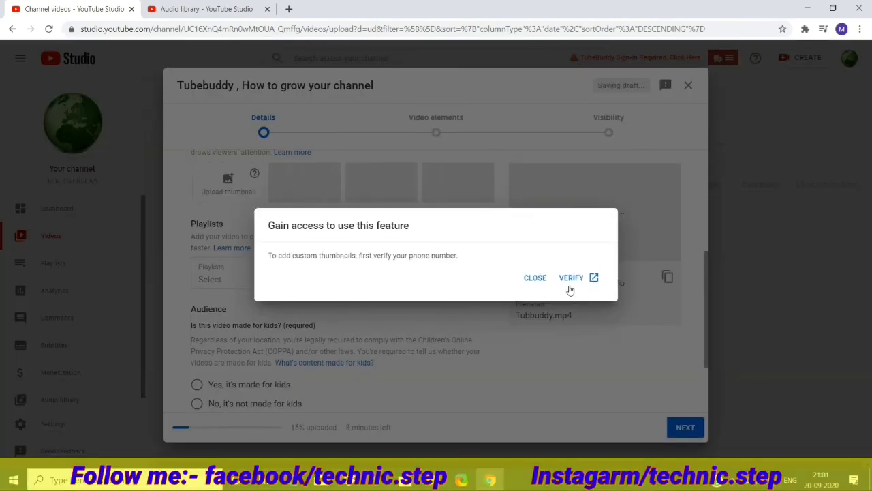
left_click(538, 278)
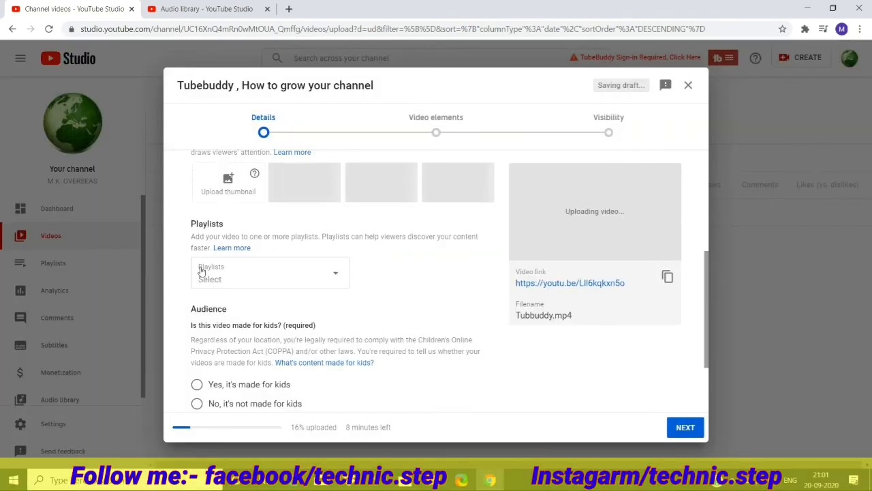
scroll(318, 341, "down", 2)
left_click(200, 307)
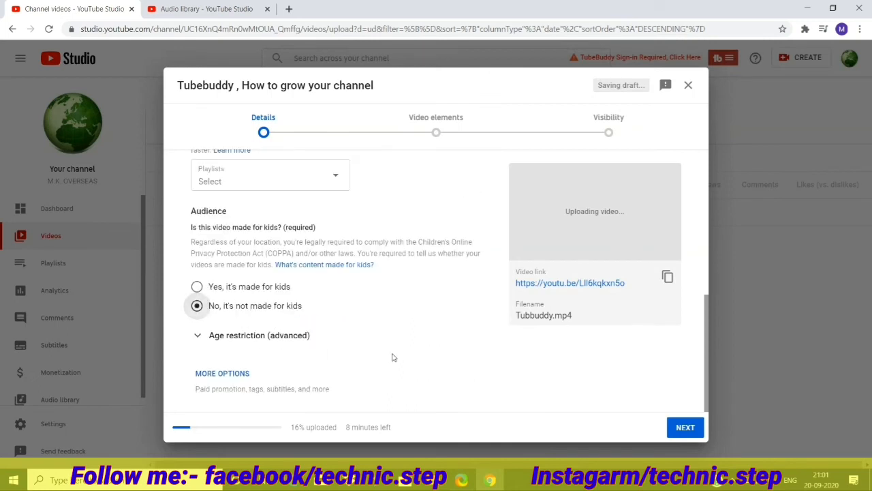
left_click(235, 376)
scroll(362, 346, "down", 3)
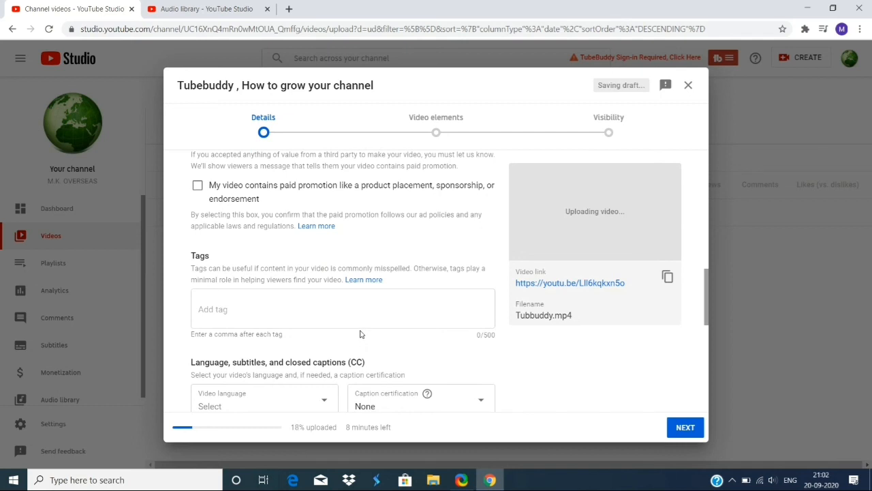
Enter the tag 'tubebudd' in the Tags field and review the remaining options
left_click(246, 306)
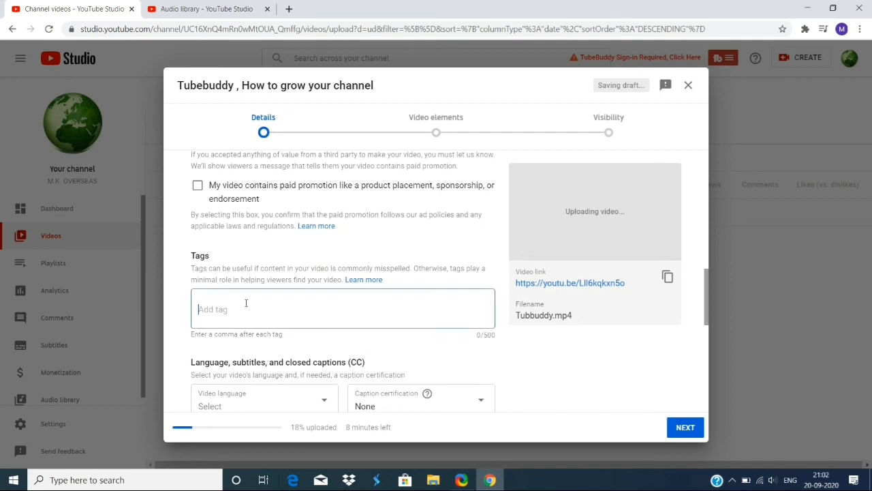
type("tubebuddy")
scroll(373, 337, "down", 3)
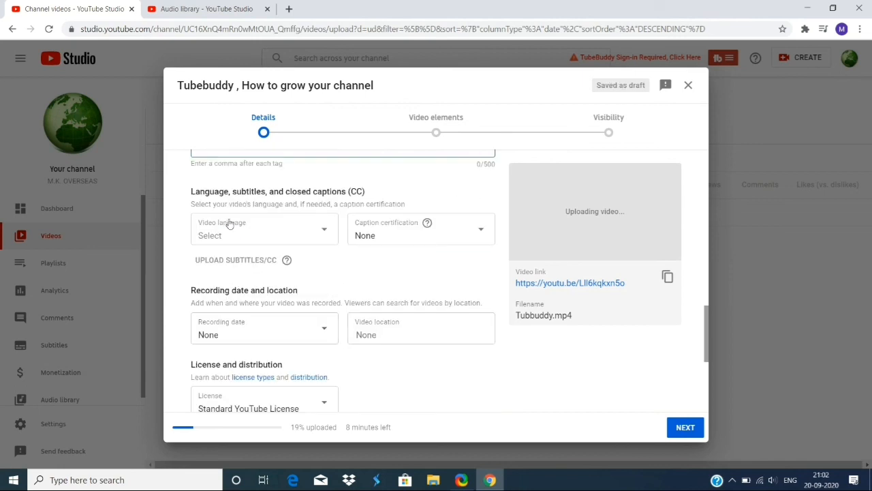
scroll(273, 334, "down", 3)
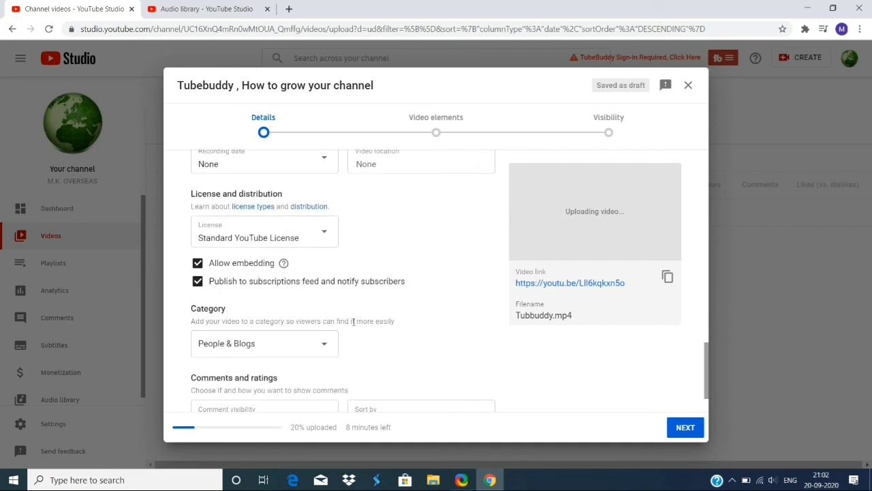
scroll(341, 340, "down", 1)
Set the video category to Howto & Style and continue to the Video elements step
left_click(326, 287)
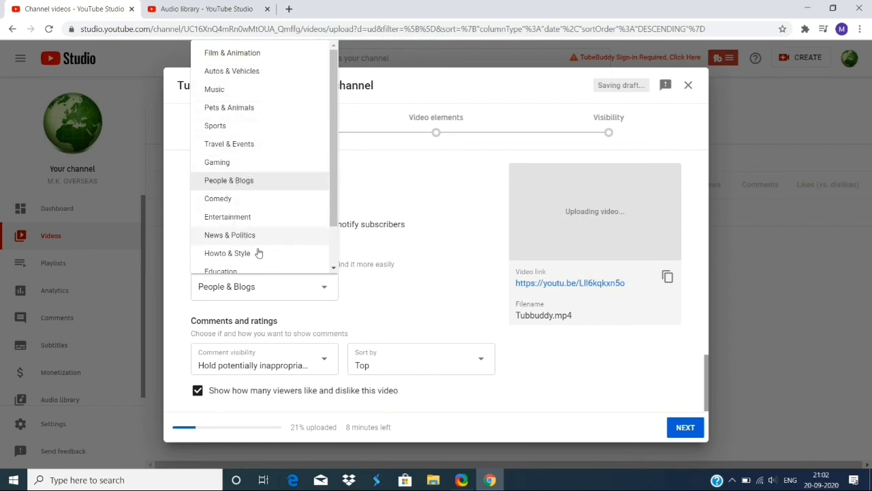
scroll(259, 253, "down", 1)
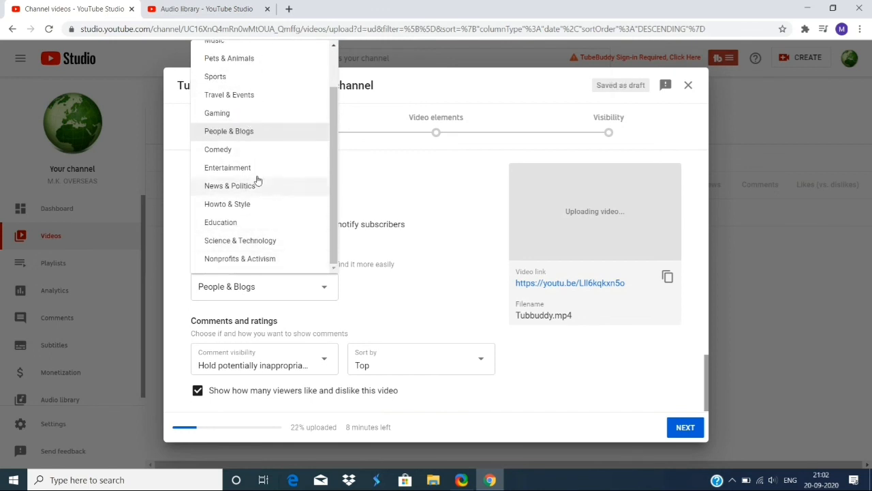
left_click(257, 204)
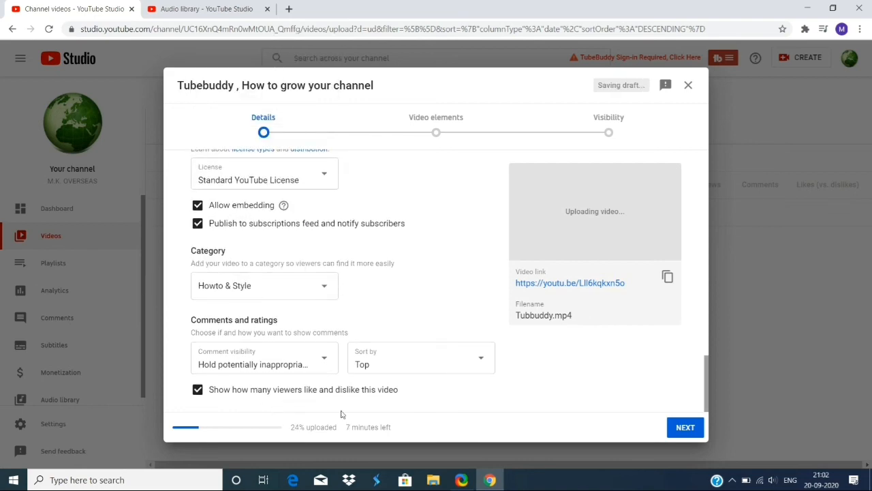
scroll(386, 389, "up", 15)
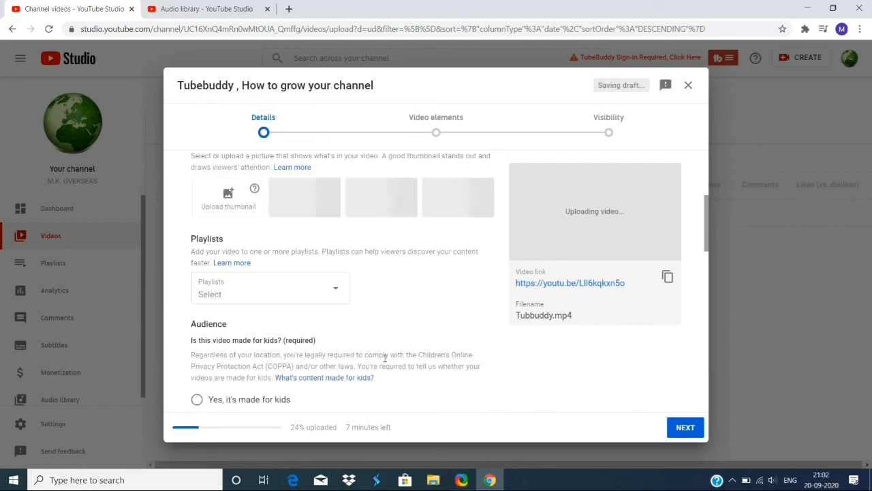
scroll(385, 351, "down", 15)
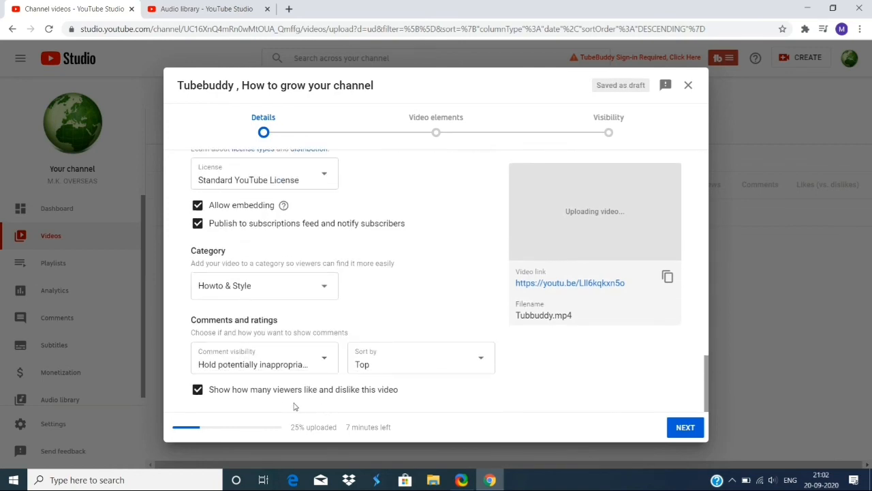
left_click(684, 428)
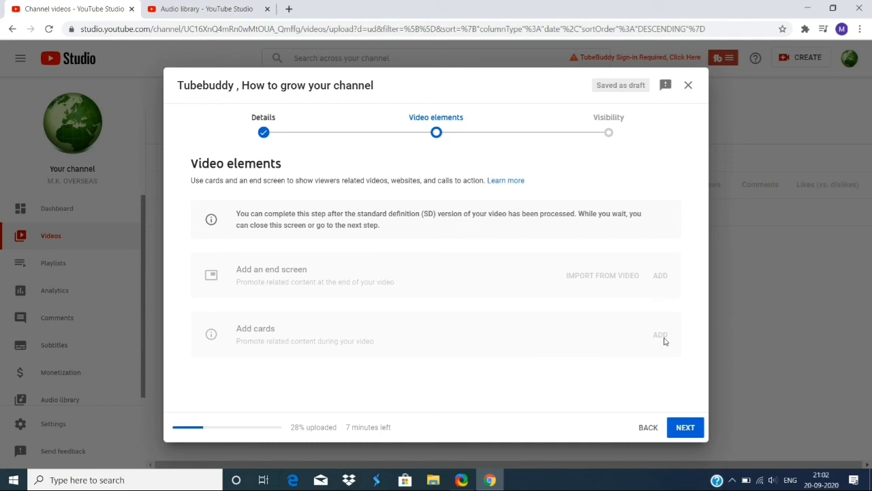
Choose Public visibility, go back to details, and save and close the upload dialog
left_click(685, 428)
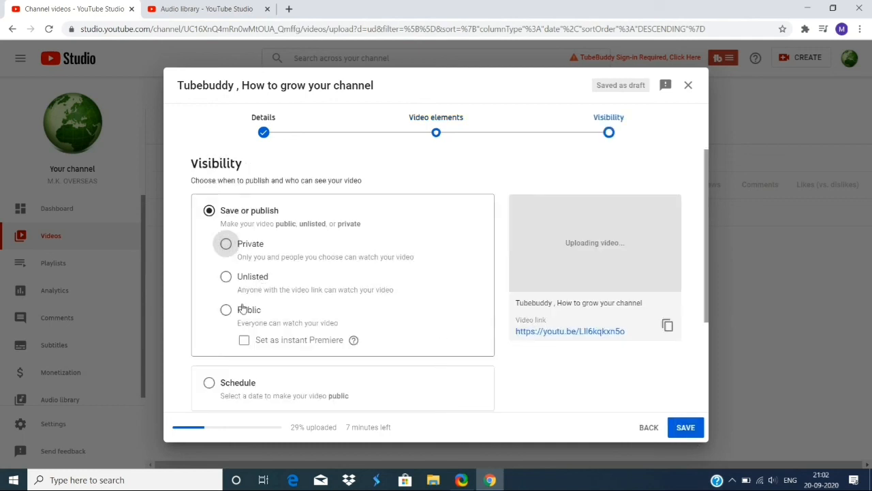
left_click(225, 311)
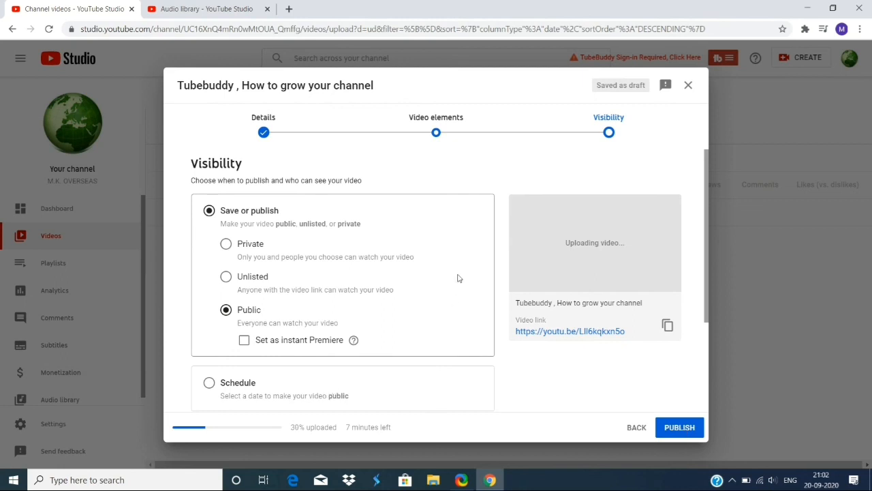
left_click(636, 428)
left_click(639, 427)
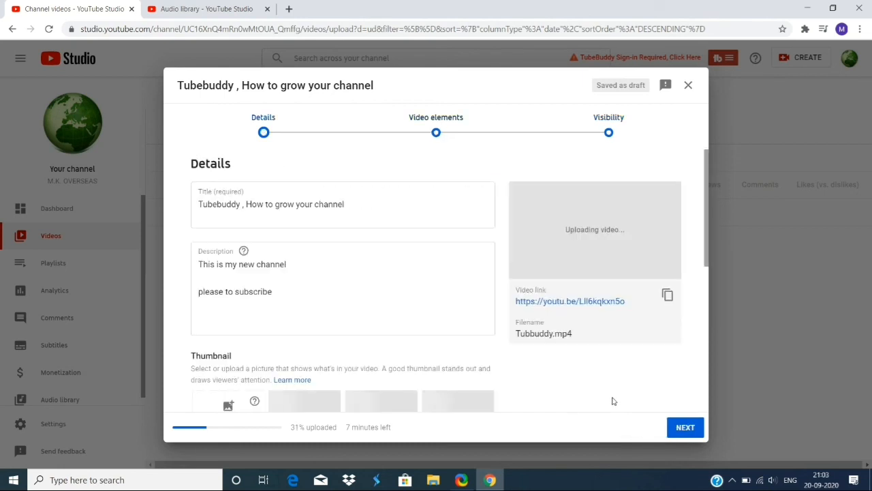
left_click(688, 85)
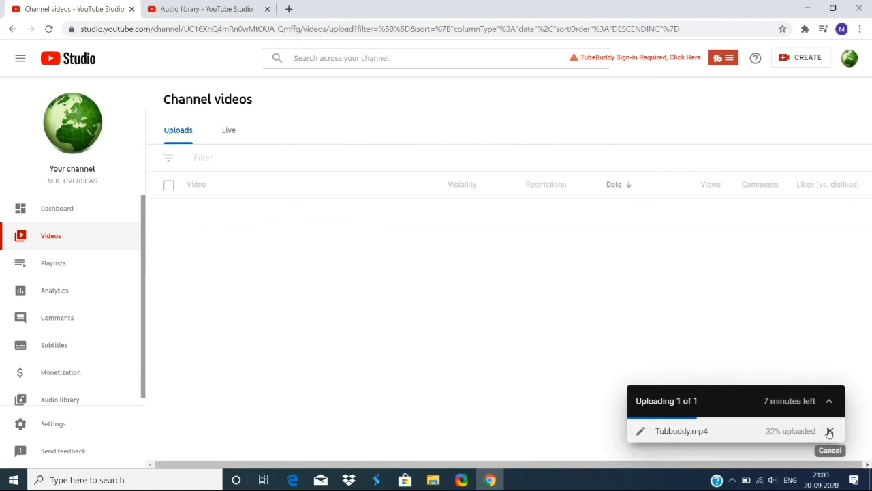
Cancel the Tubbuddy.mp4 upload and open the account menu
left_click(829, 431)
left_click(492, 292)
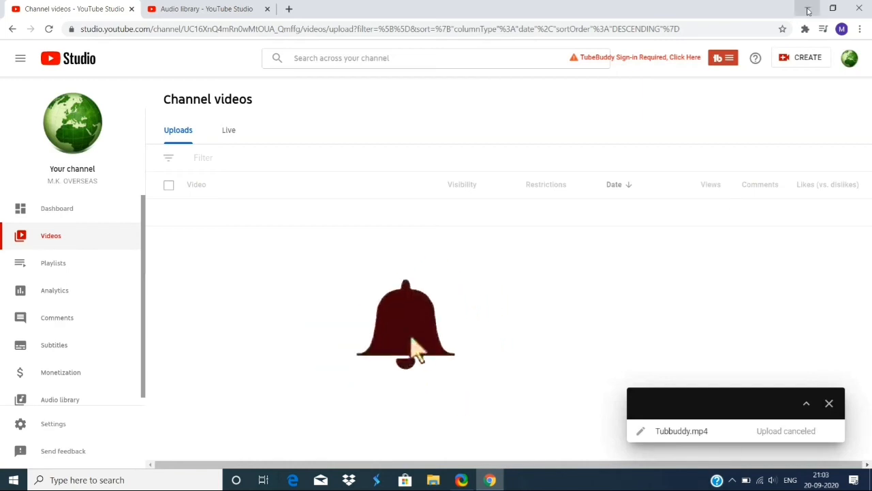
left_click(848, 60)
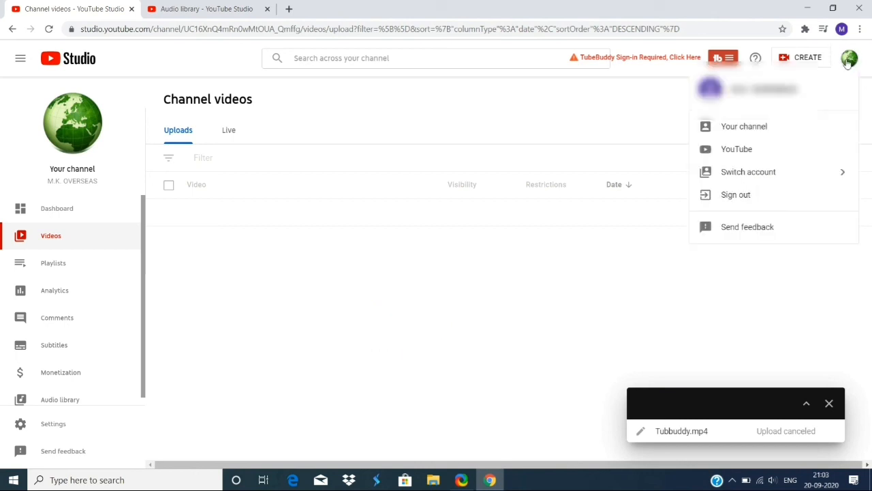
Sign out from the account menu and browse the signed-out YouTube home page
left_click(737, 197)
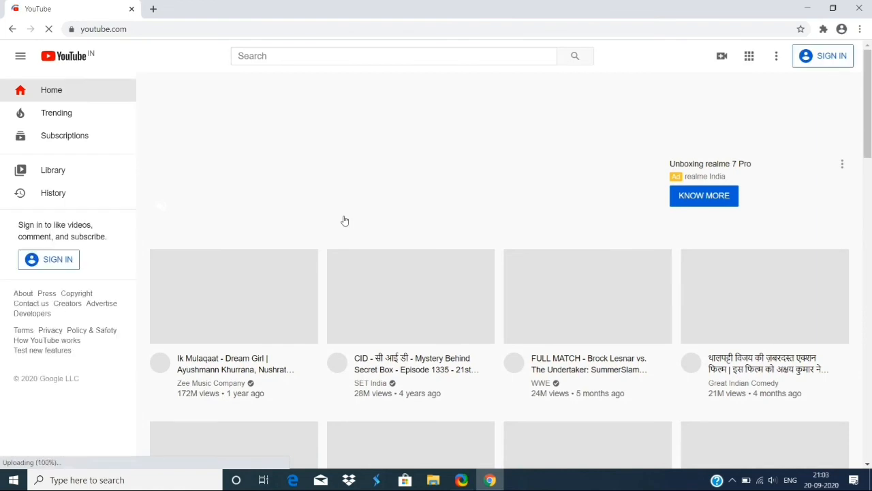
scroll(341, 293, "down", 1)
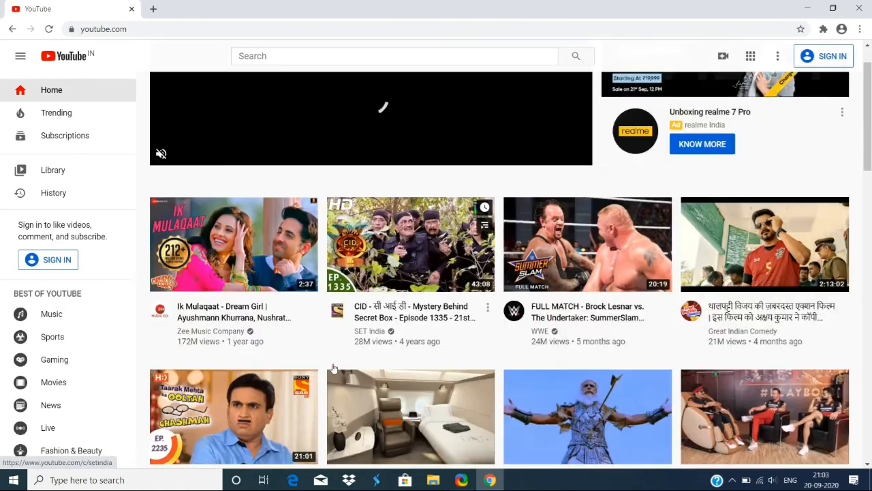
scroll(334, 367, "down", 2)
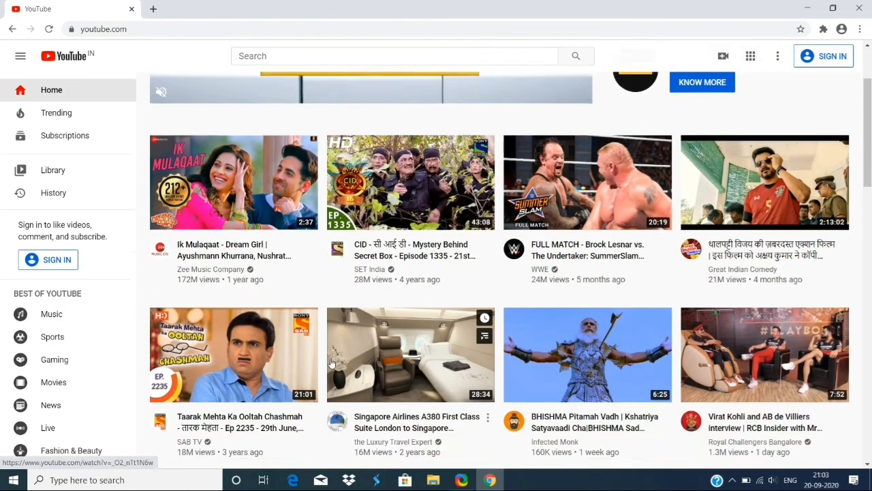
scroll(335, 362, "up", 3)
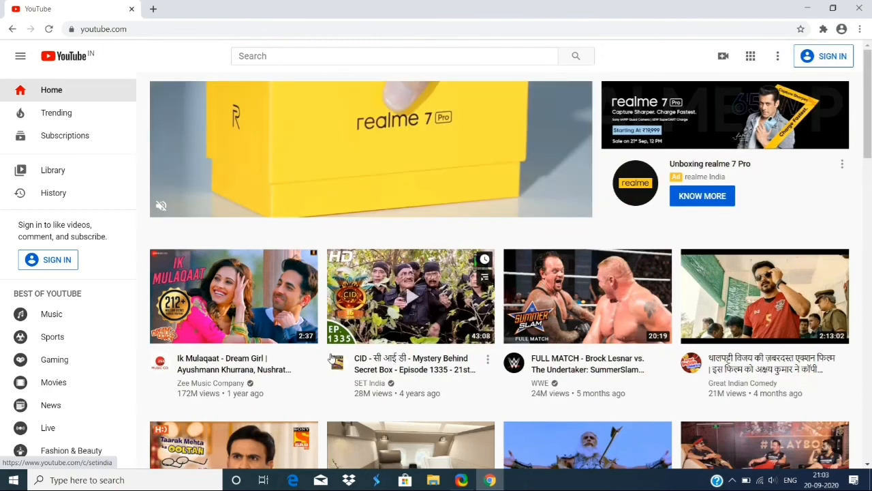